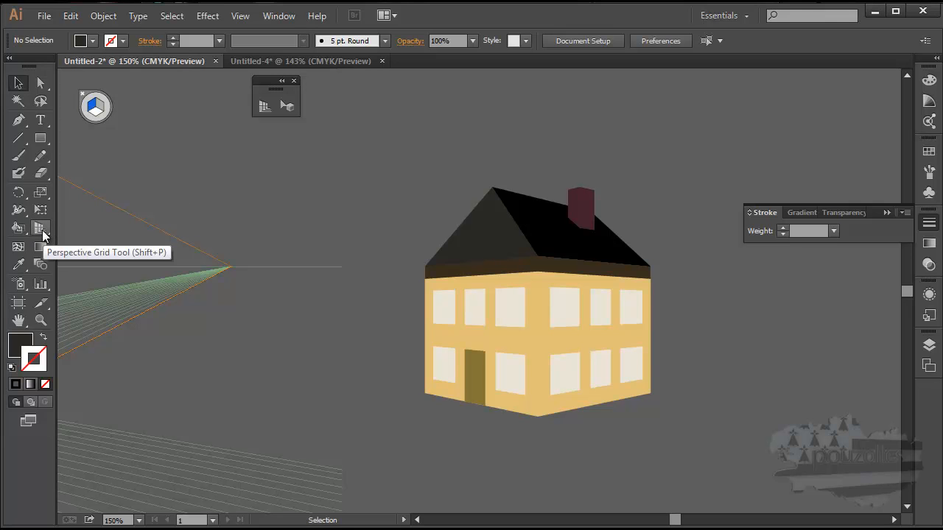
Detach the Perspective Grid and Perspective Selection tools as a floating group and place it near the plane switching widget.
left_click_drag(43, 234, 131, 231)
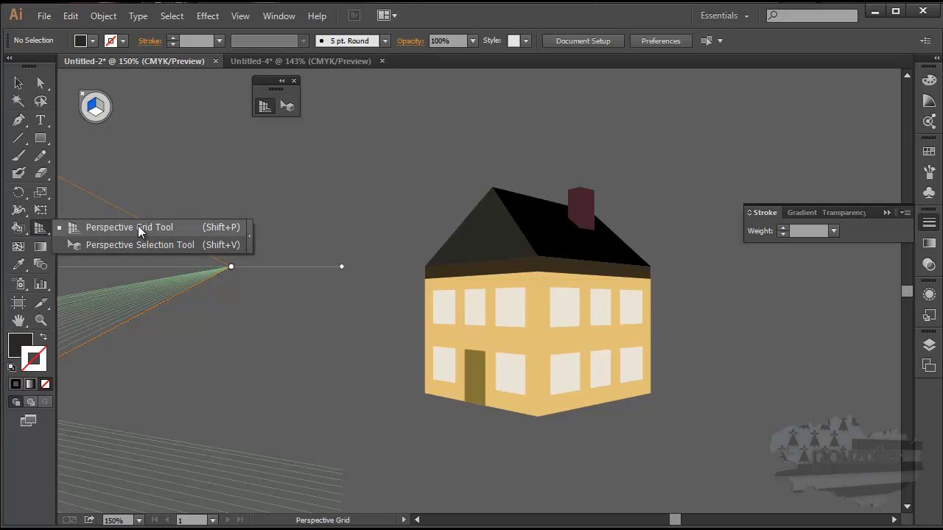
left_click_drag(237, 227, 248, 234)
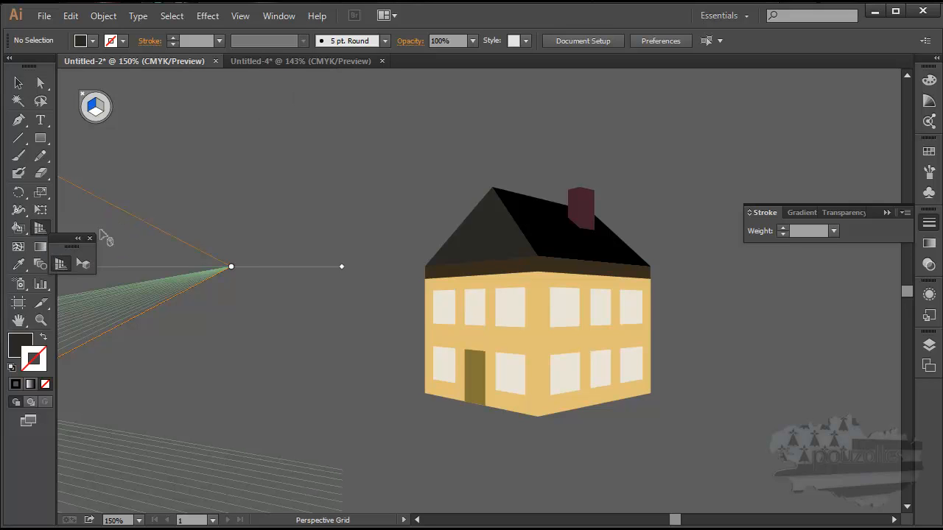
left_click_drag(66, 245, 184, 119)
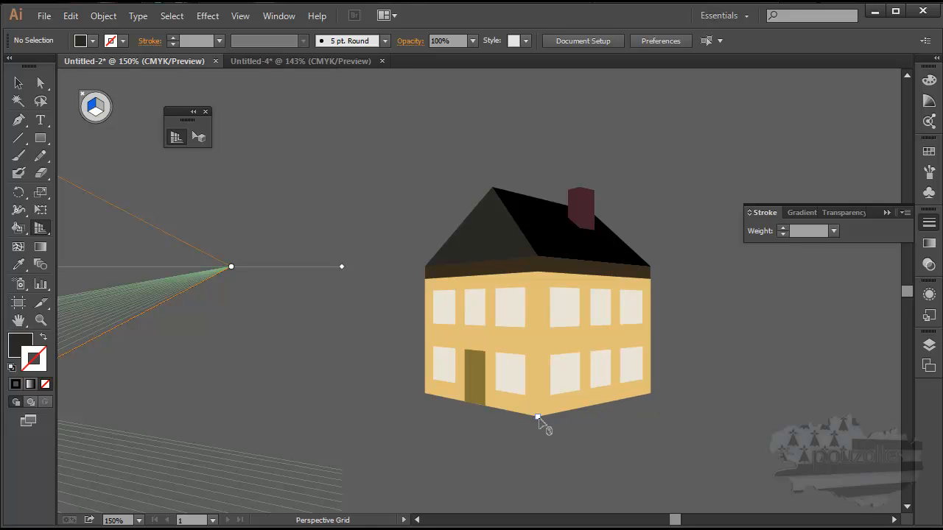
Examine the perspective house's separate shapes by selecting its two walls, roof faces and chimney, and leave nothing selected.
left_click(18, 82)
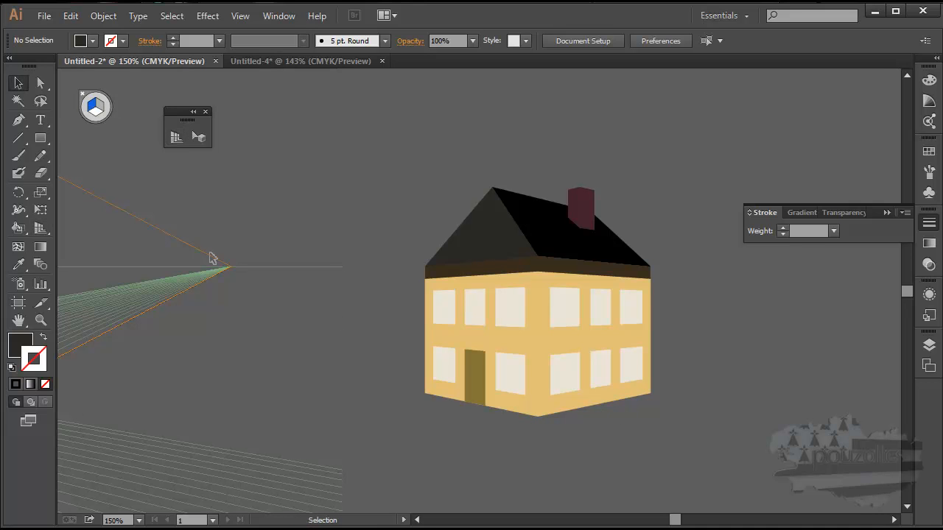
left_click(576, 408)
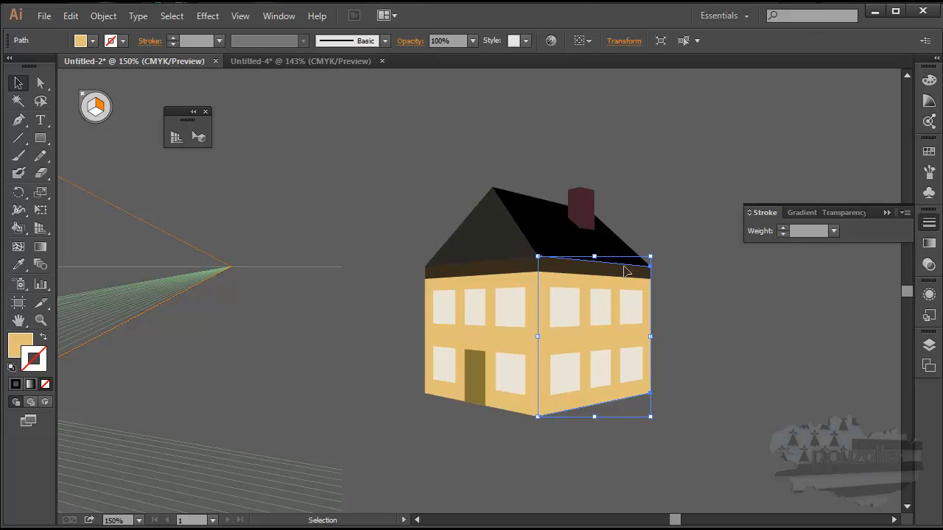
left_click(522, 285)
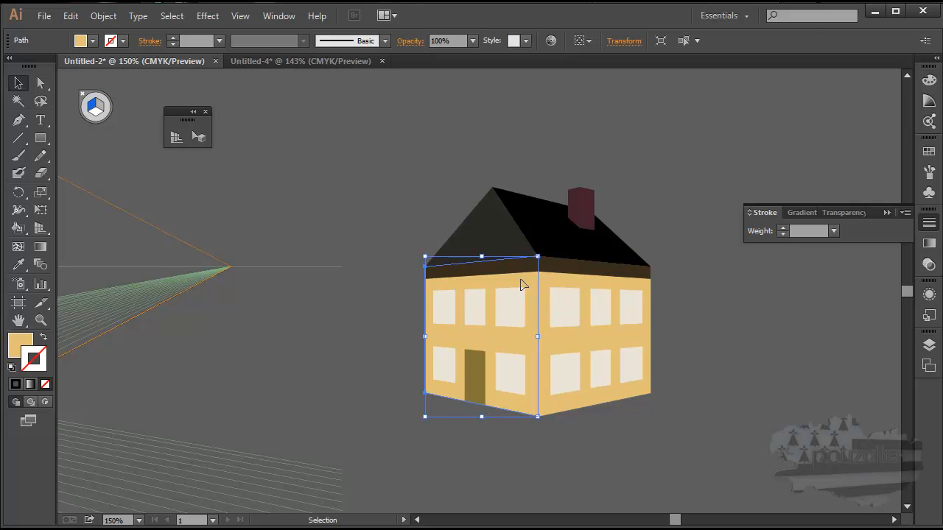
left_click(499, 236)
left_click(575, 232)
left_click(578, 205)
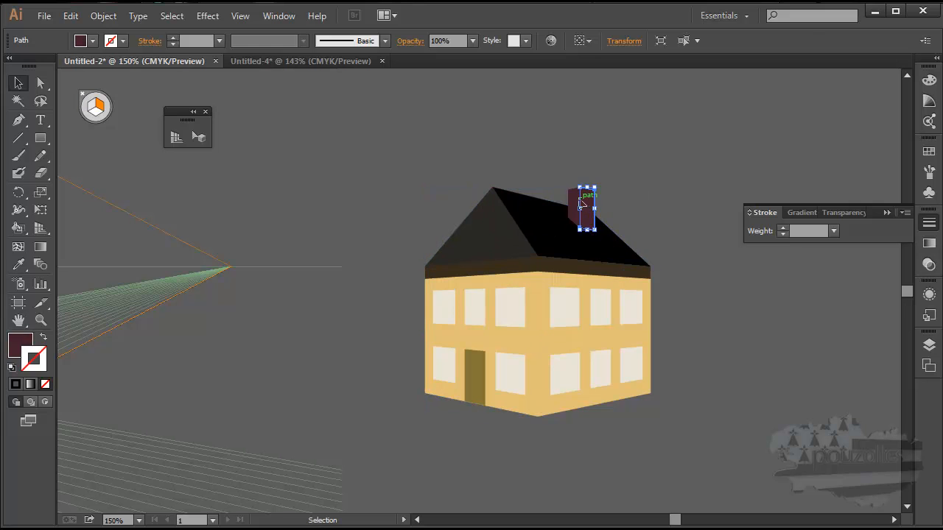
left_click(632, 208)
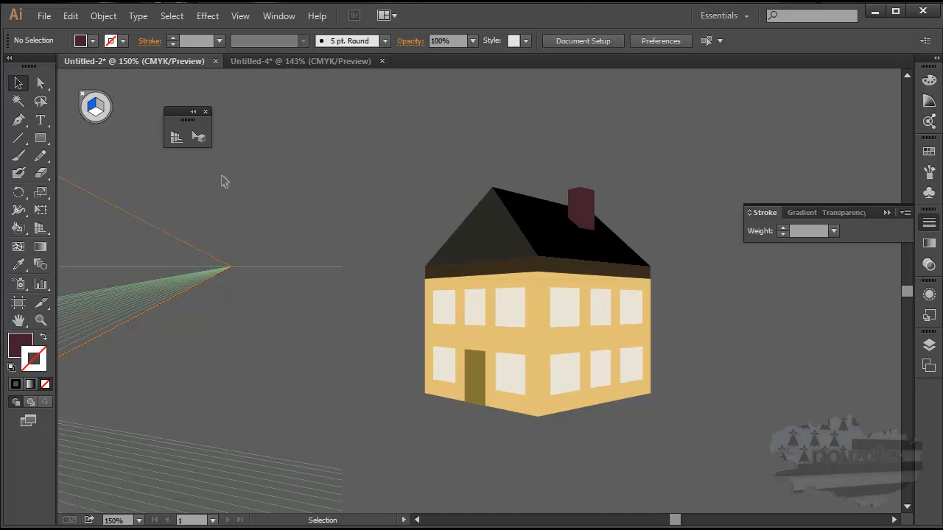
Create a new document with the default settings.
left_click(44, 16)
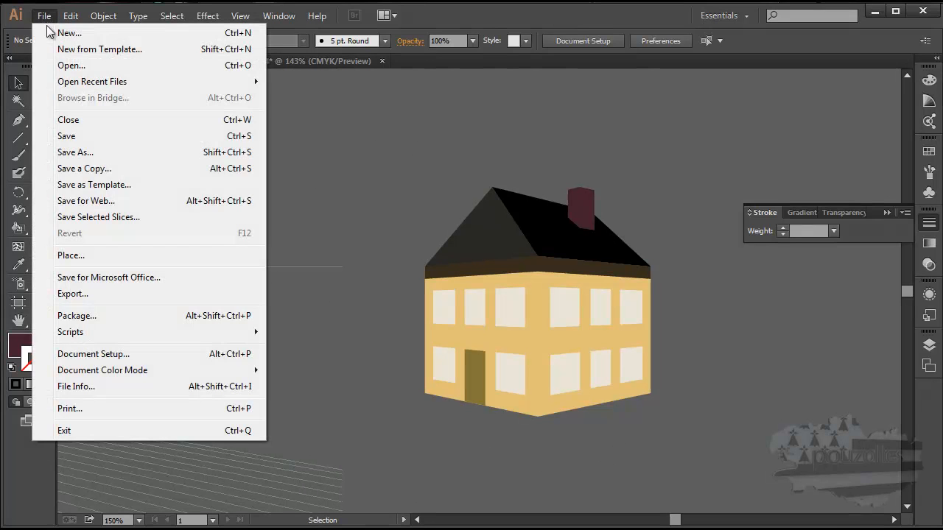
left_click(59, 33)
left_click(549, 478)
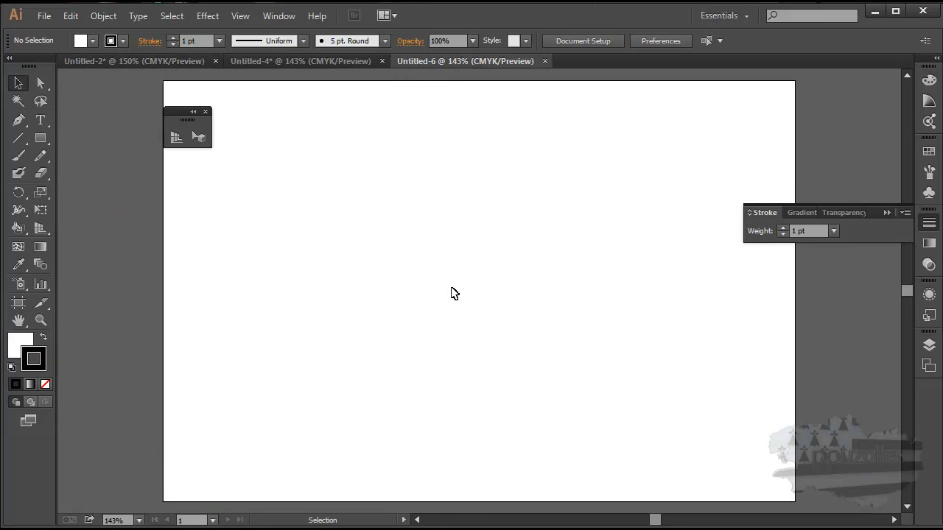
Draw a nearly square rectangle on the empty pasteboard beside the artboard.
key("space")
left_click_drag(462, 296, 6, 315)
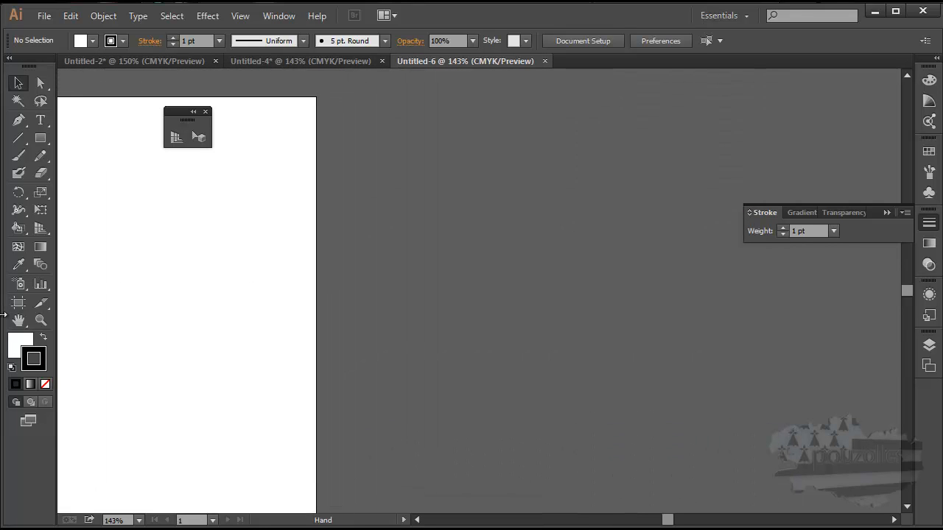
left_click_drag(156, 325, 3, 325)
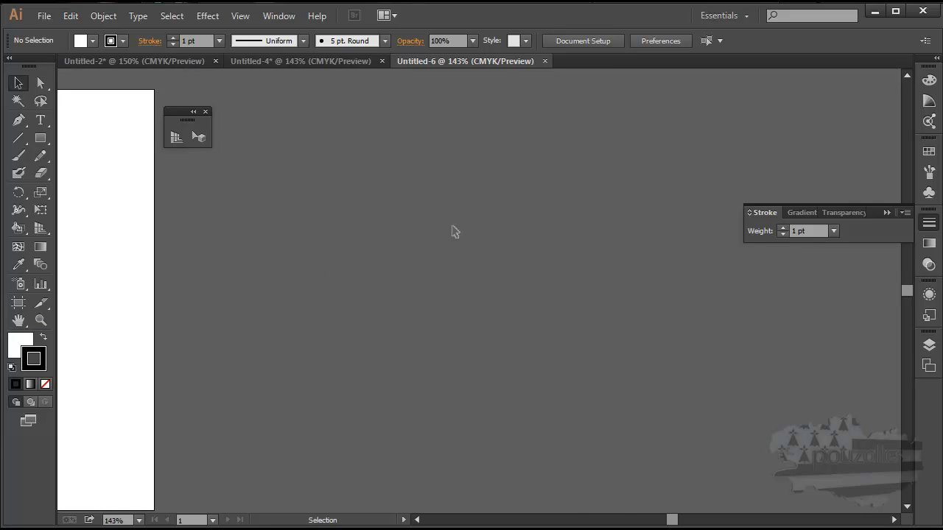
left_click(41, 138)
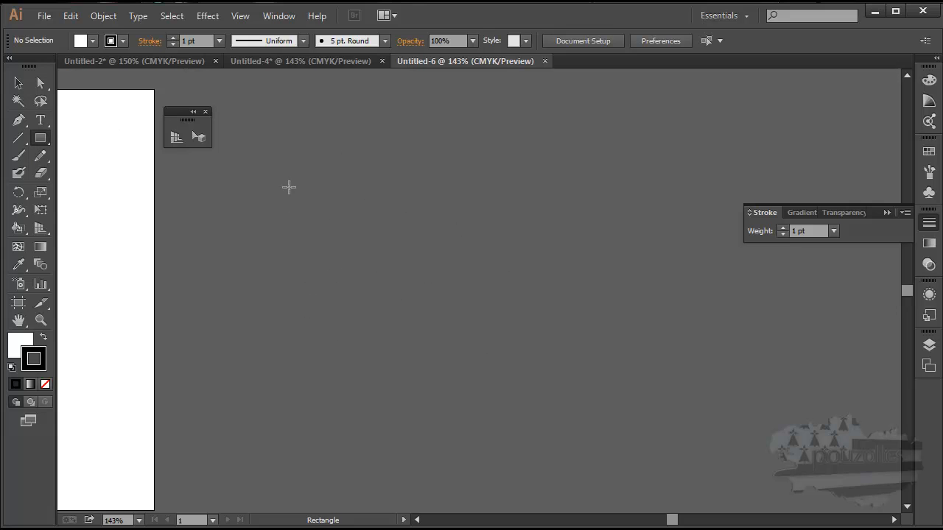
left_click_drag(282, 180, 492, 382)
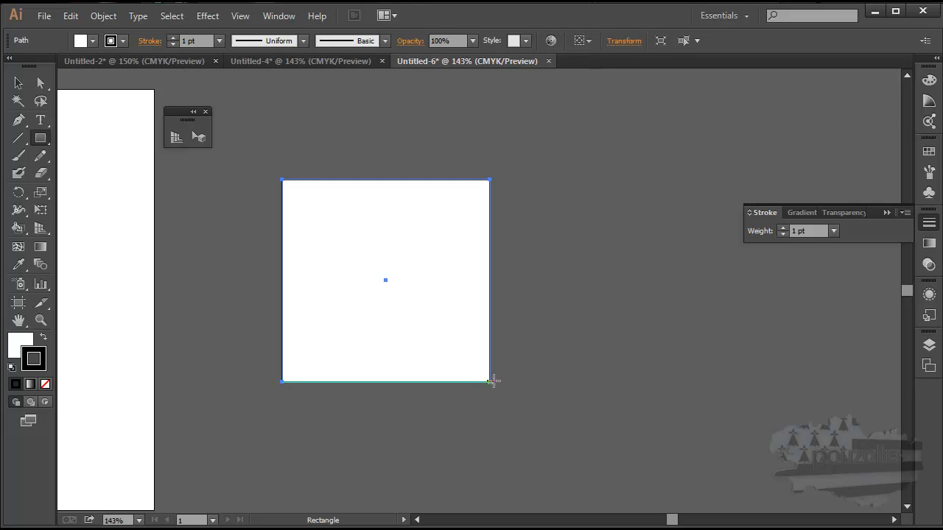
Fill the rectangle with a solid medium brown.
left_click(16, 351)
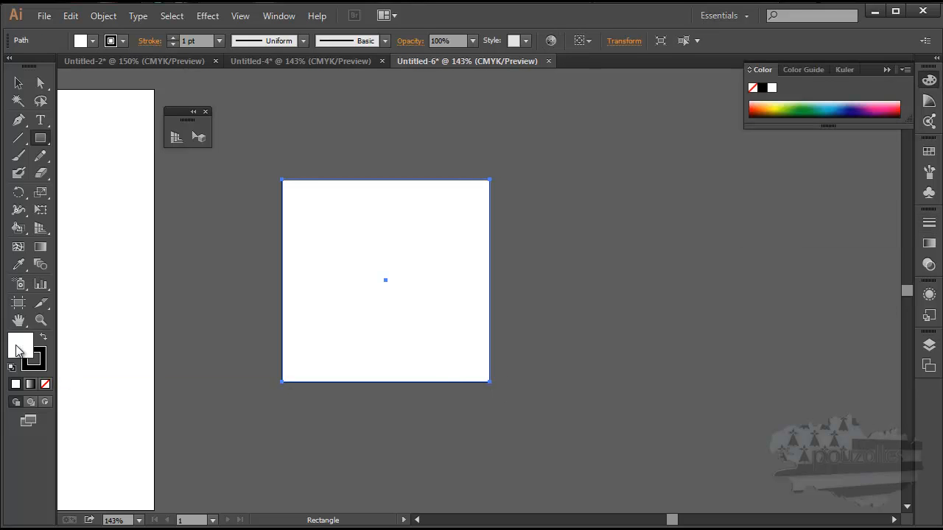
double_click(16, 351)
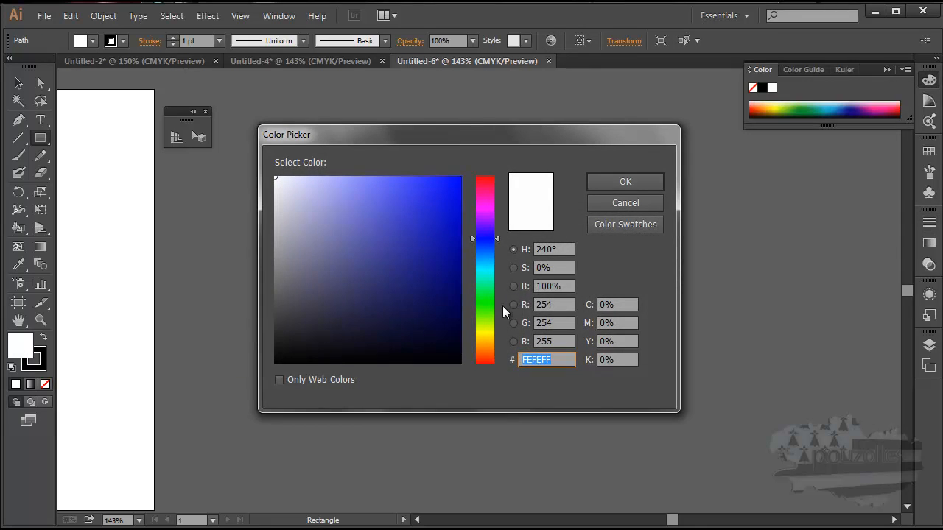
left_click(488, 349)
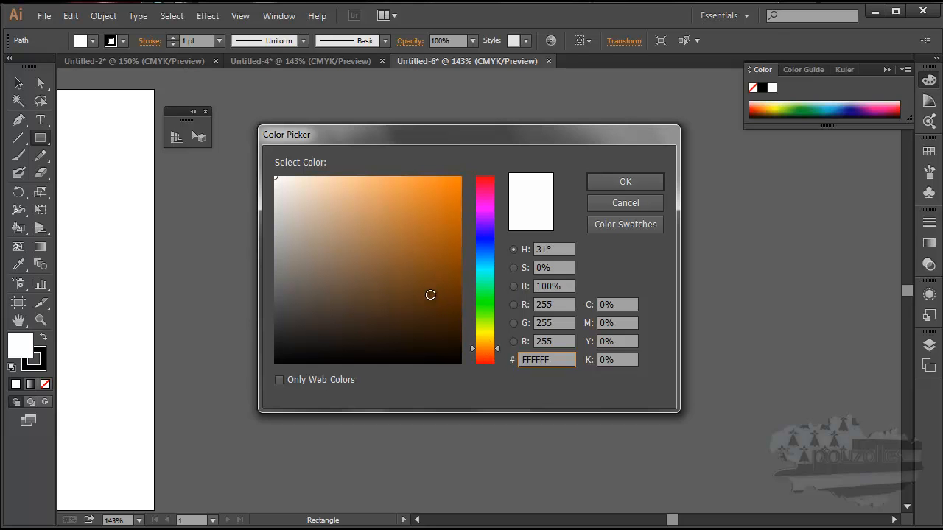
left_click(485, 354)
left_click(406, 309)
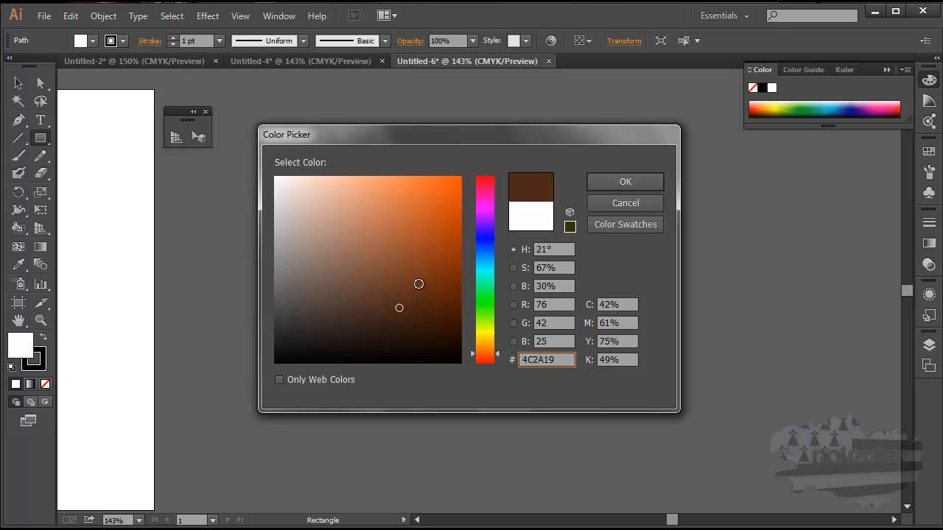
left_click(420, 281)
left_click(626, 181)
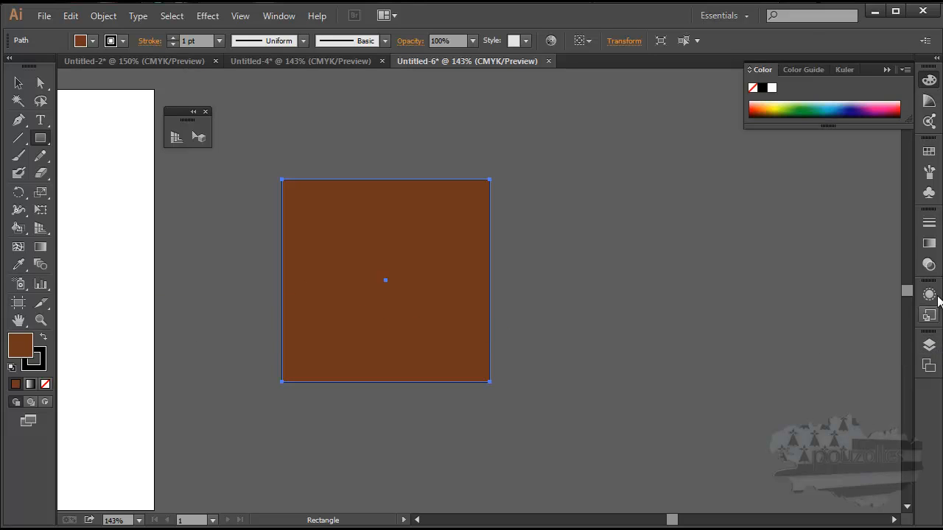
Apply a linear white-to-black gradient fill to the rectangle and set its angle to -90°.
left_click(929, 243)
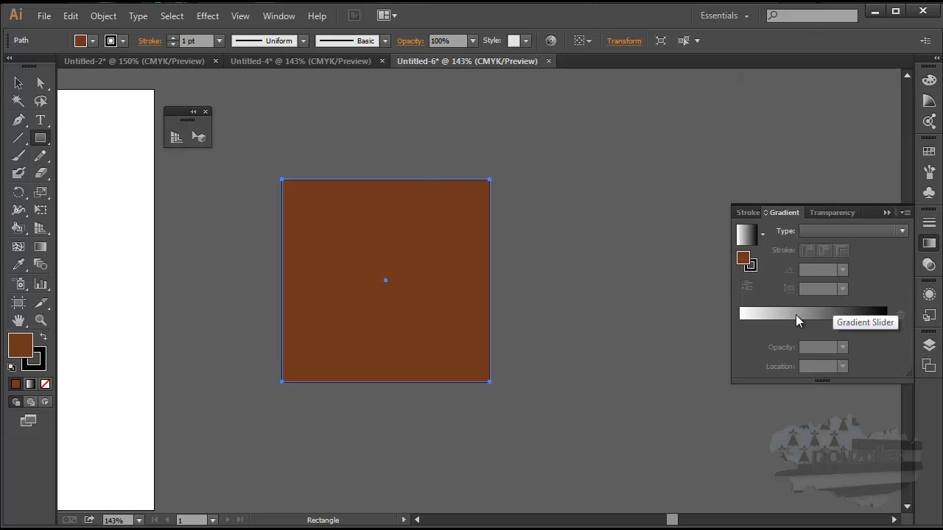
left_click(767, 317)
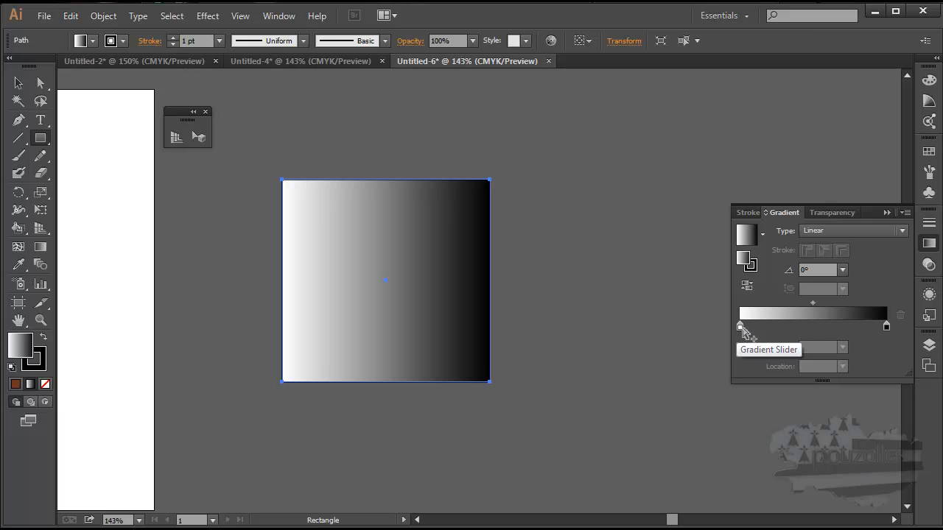
left_click(843, 270)
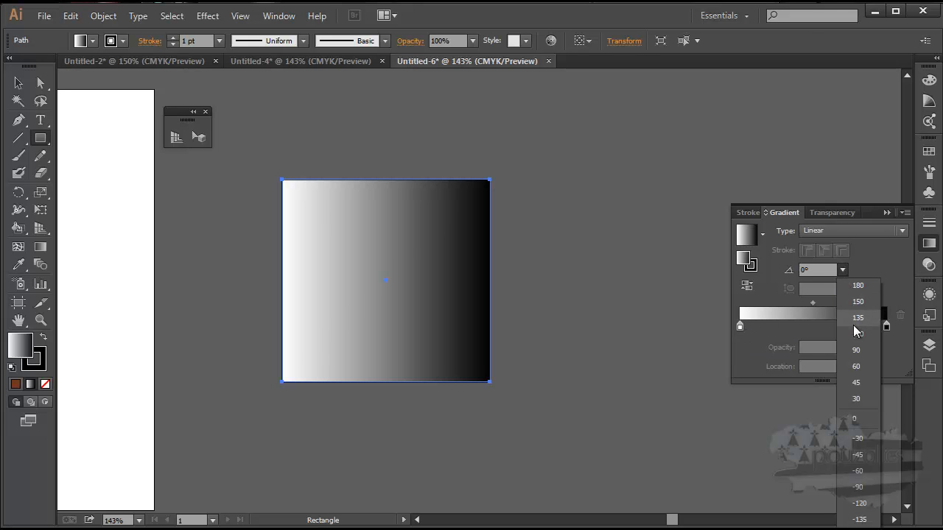
left_click(858, 348)
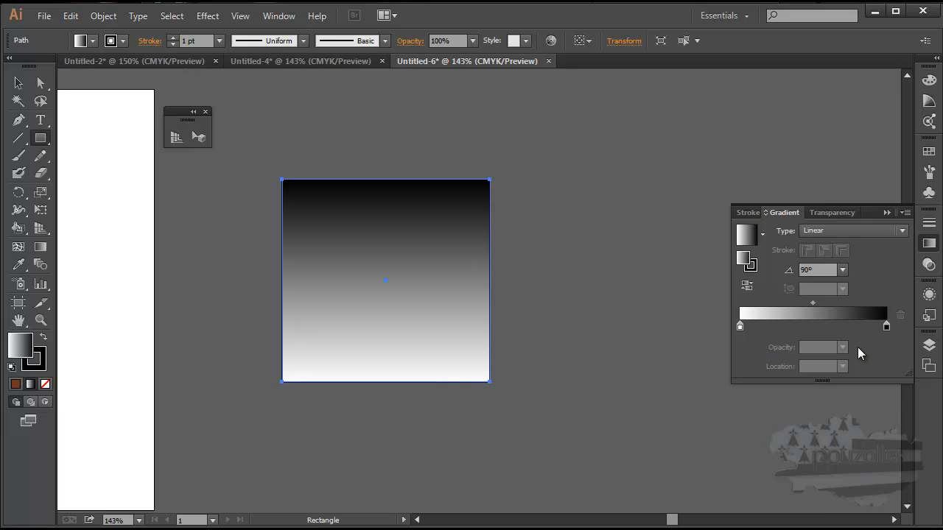
left_click(842, 270)
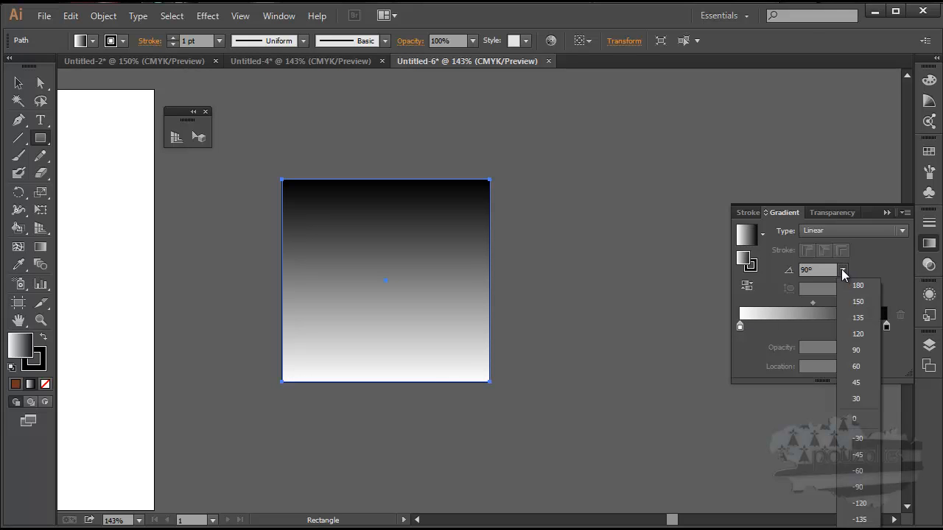
left_click(858, 487)
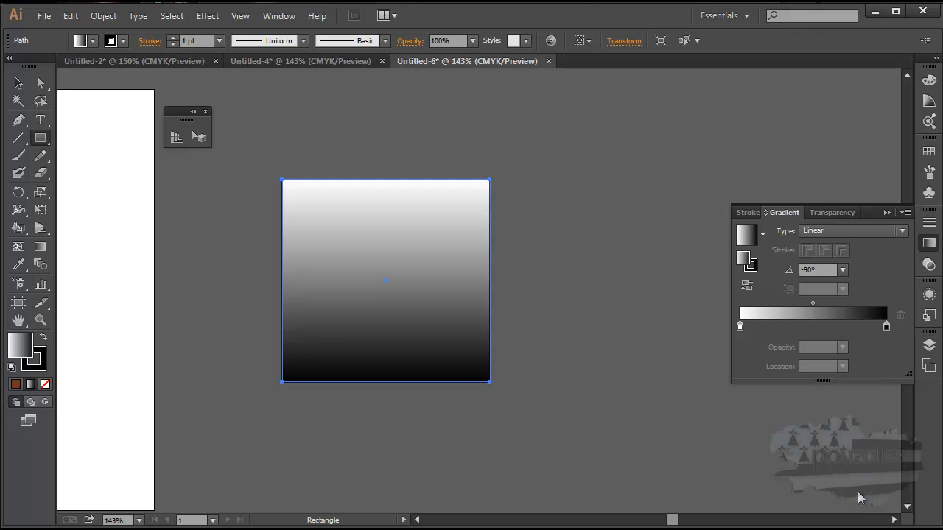
Change the gradient's white stop to the orange-red swatch C=0 M=80 Y=95 K=0.
double_click(740, 326)
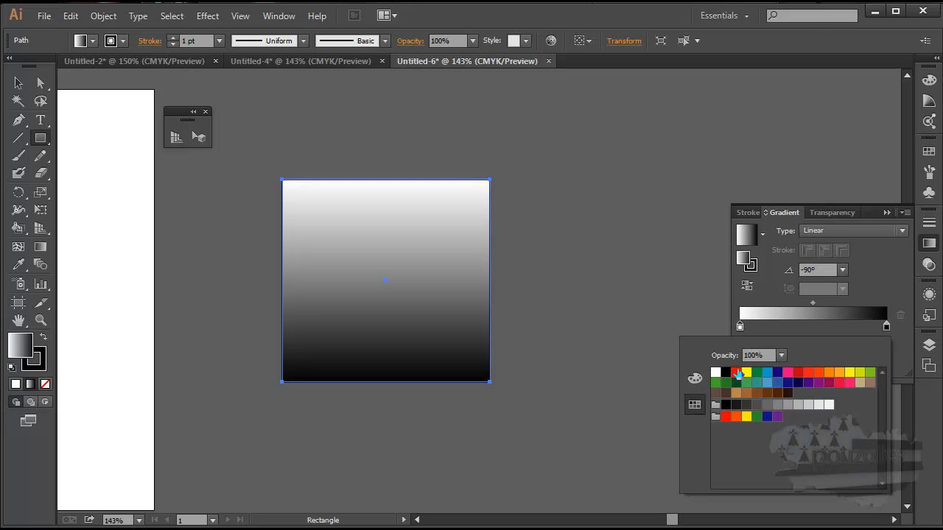
left_click(799, 373)
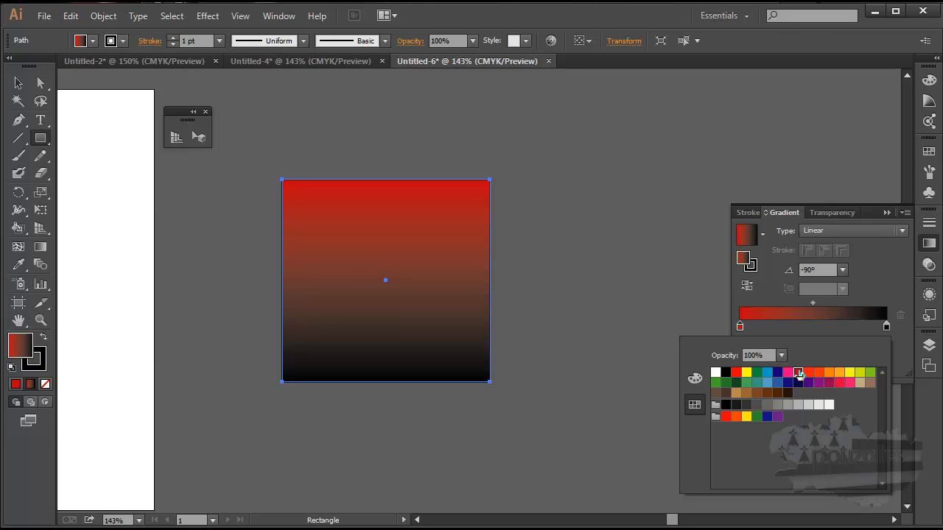
left_click(820, 372)
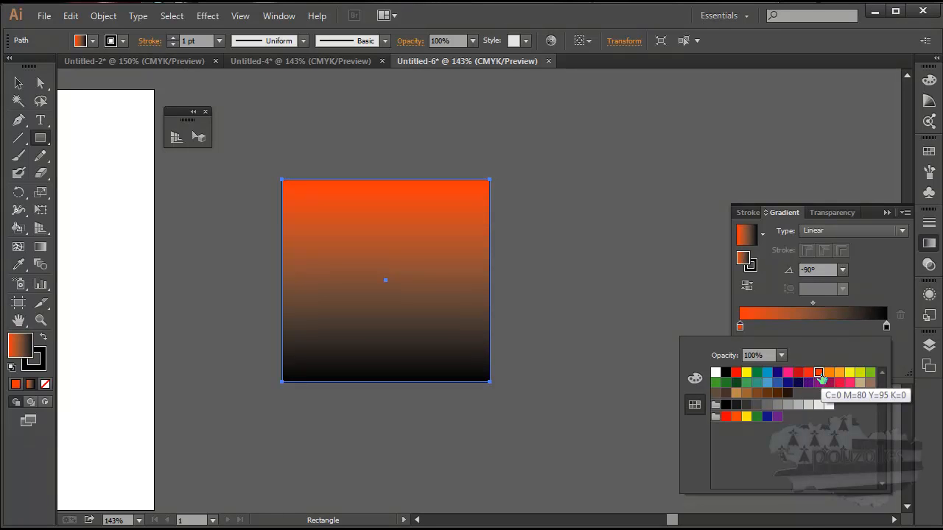
Change the gradient's black stop to a light yellowish-orange swatch.
left_click(887, 327)
double_click(886, 327)
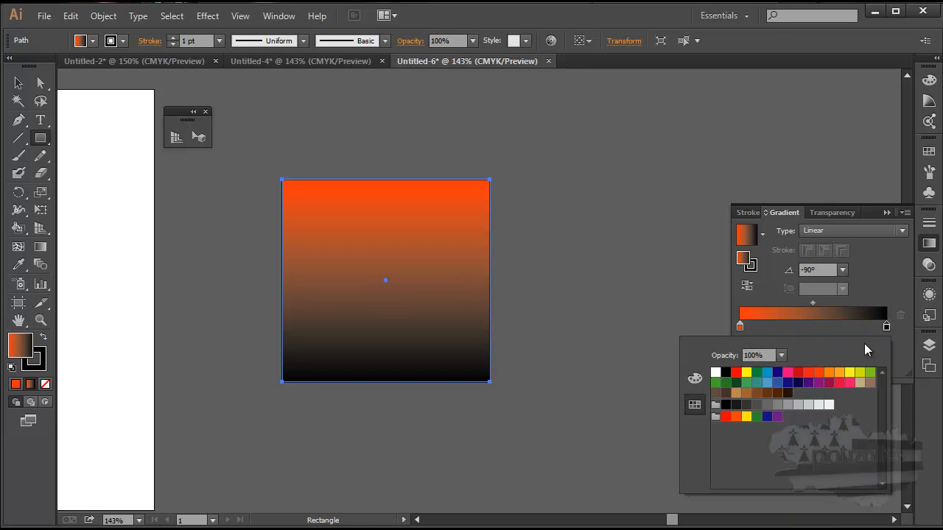
left_click(799, 373)
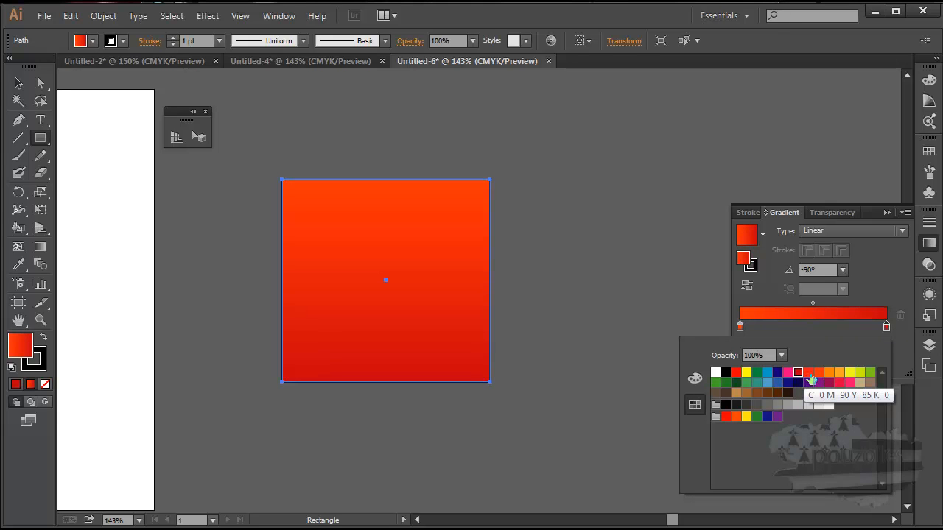
left_click(808, 373)
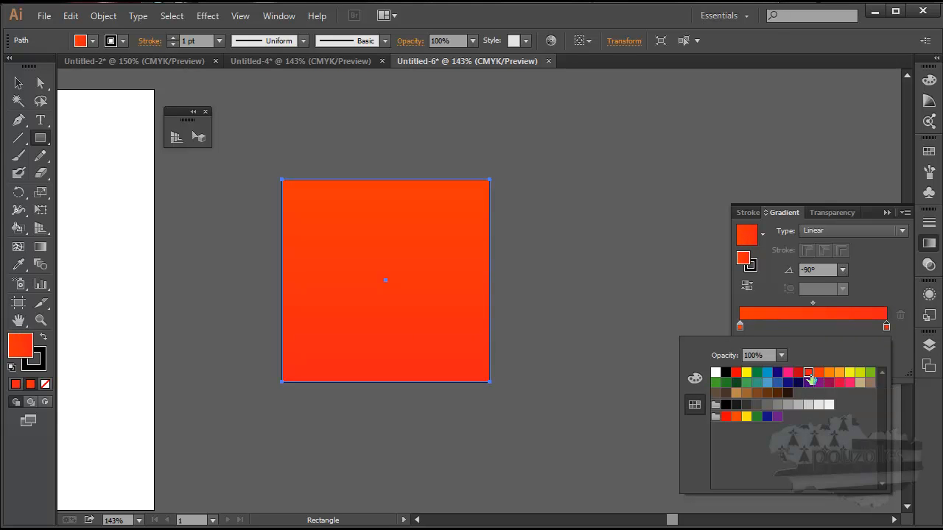
left_click(840, 374)
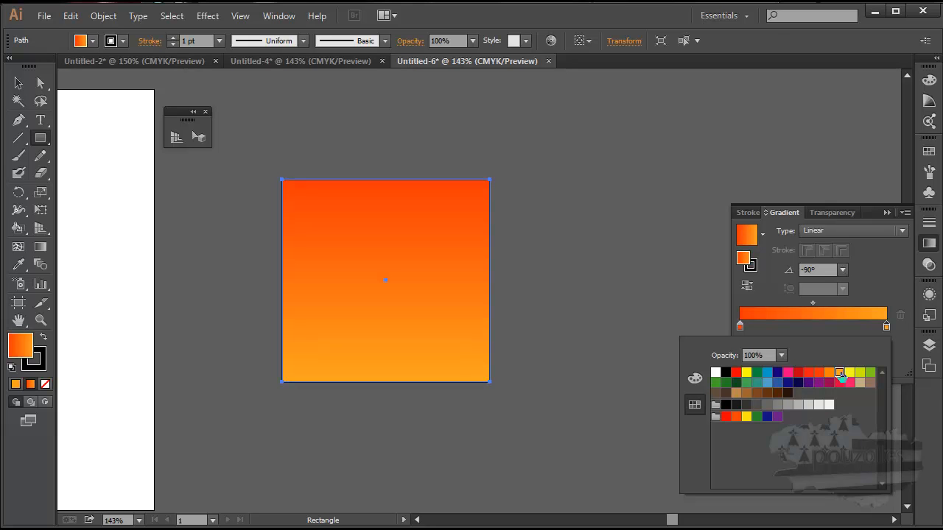
Swap the two gradient stops, placing light orange at 0% and orange-red at 100%.
left_click(747, 334)
mouse_move(740, 328)
left_mouse_down()
mouse_move(842, 331)
mouse_move(739, 328)
left_mouse_up()
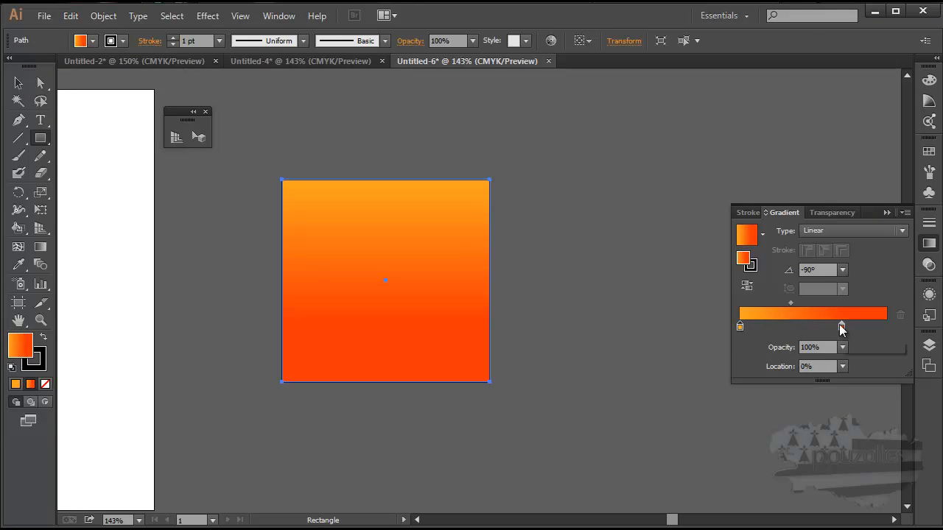
left_click_drag(841, 329, 890, 330)
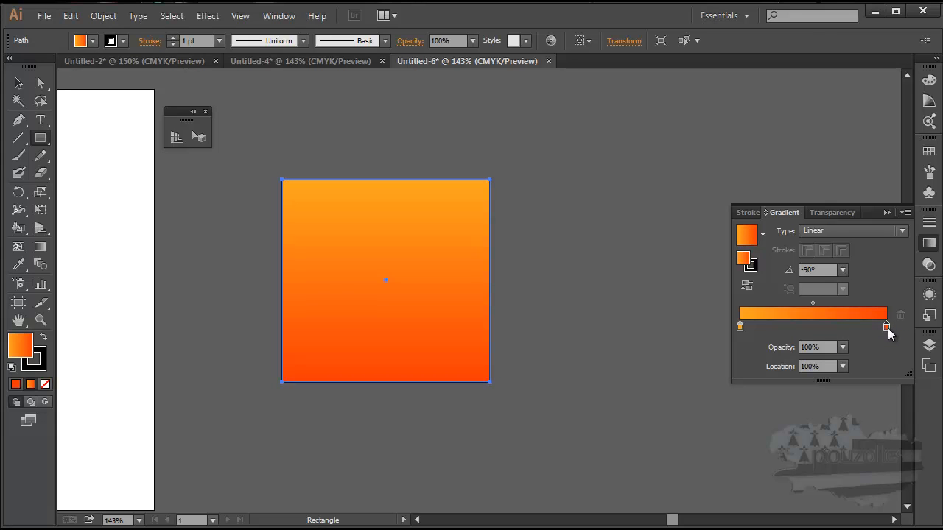
Change the end colour of the large square's gradient to a darker orange with a hue of 35°.
left_click(887, 212)
double_click(23, 349)
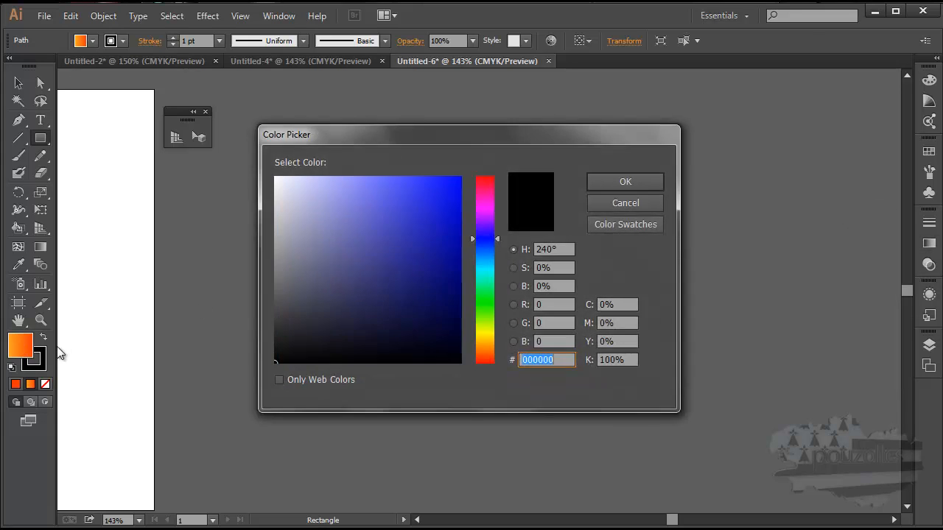
left_click(490, 346)
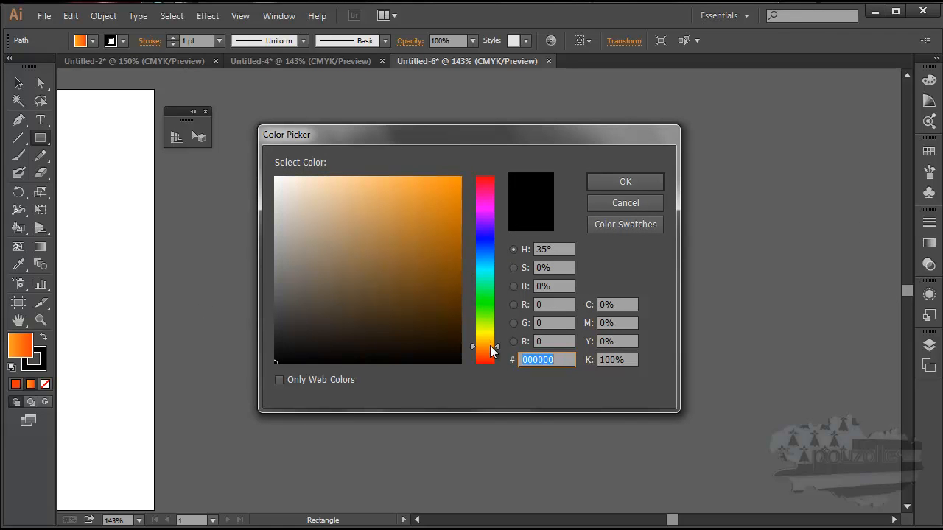
left_click(436, 205)
left_click(624, 182)
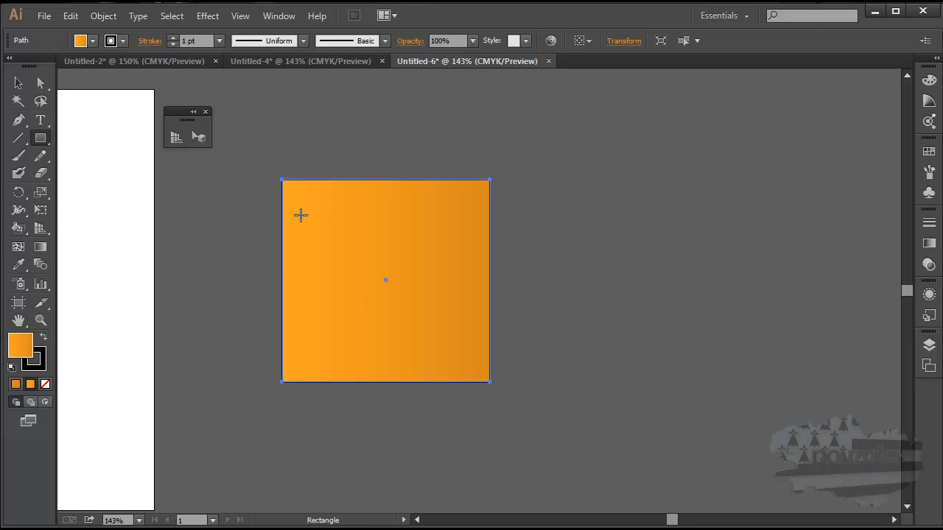
Draw a small square window in the upper-left area of the orange square and set its gradient's end colour to #DFDFEA.
left_click_drag(305, 214, 355, 266)
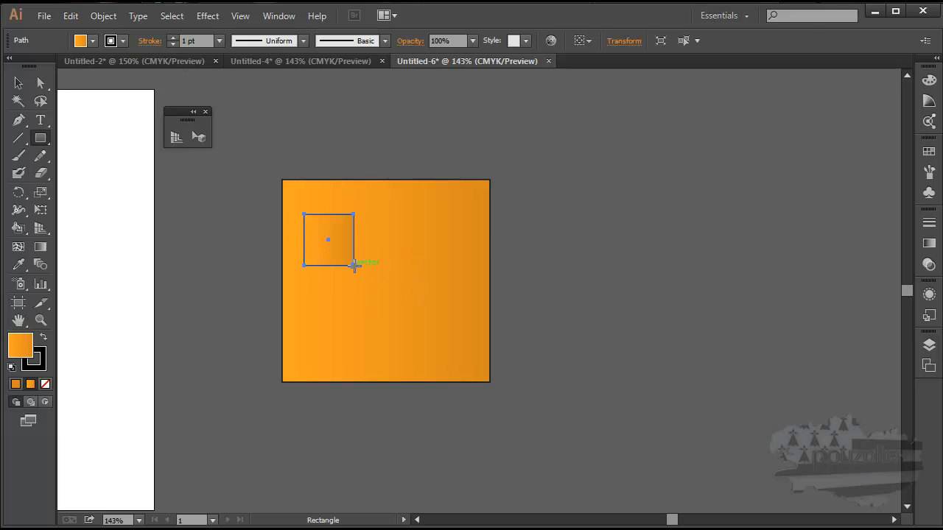
double_click(26, 347)
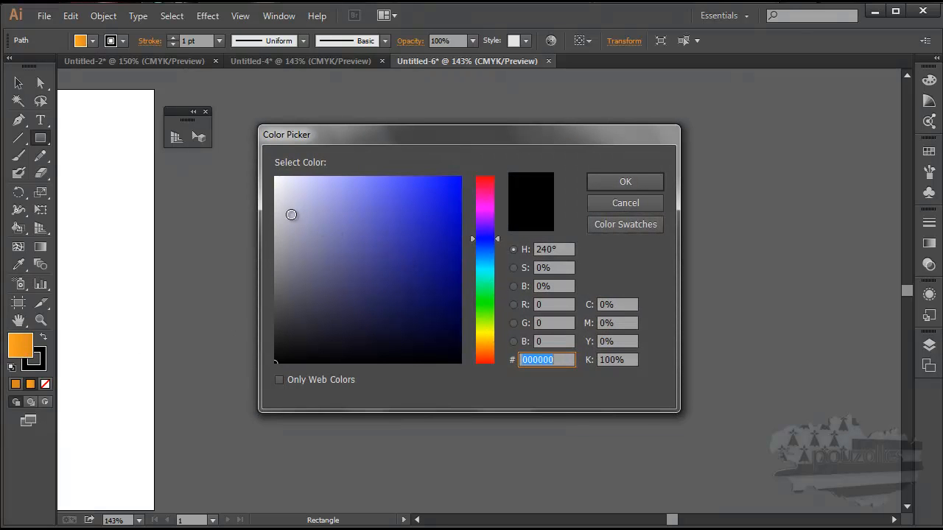
left_click(283, 192)
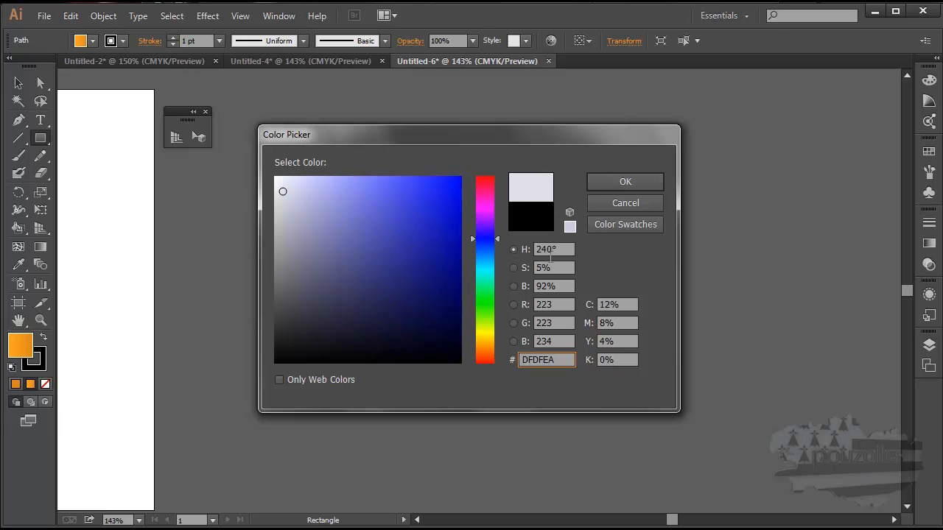
left_click(599, 181)
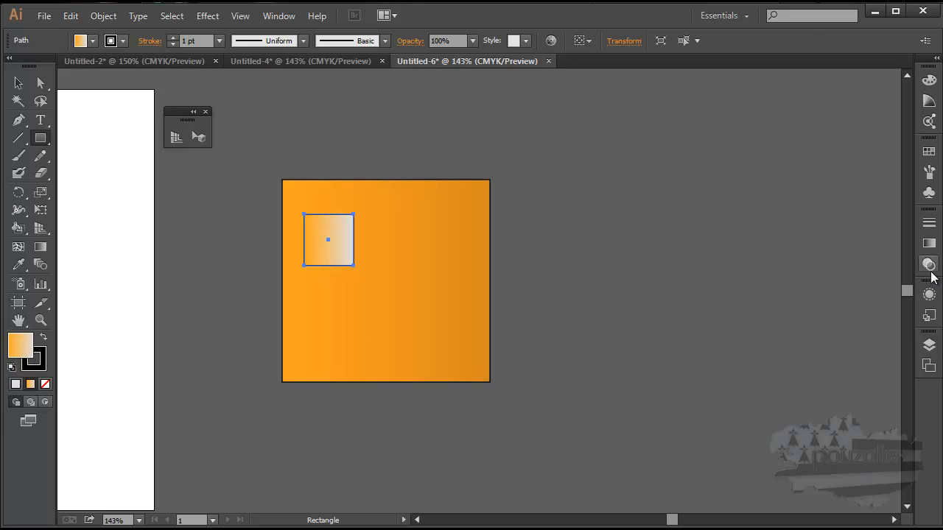
Change the orange stop of the small window's gradient to the white swatch.
left_click(931, 243)
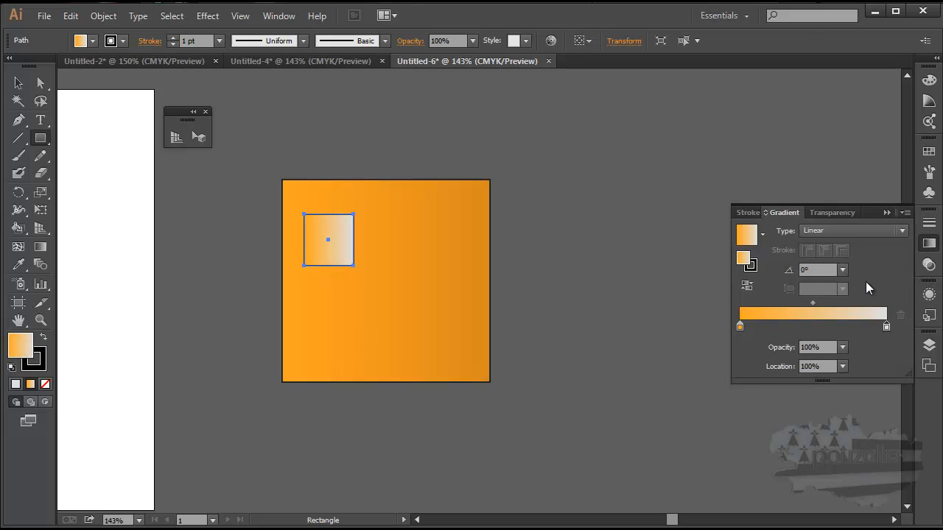
double_click(739, 326)
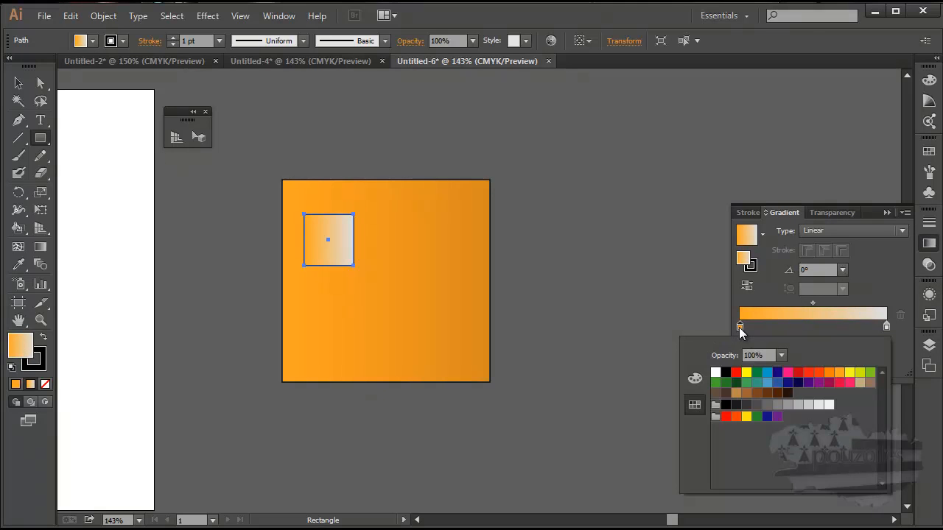
left_click(715, 372)
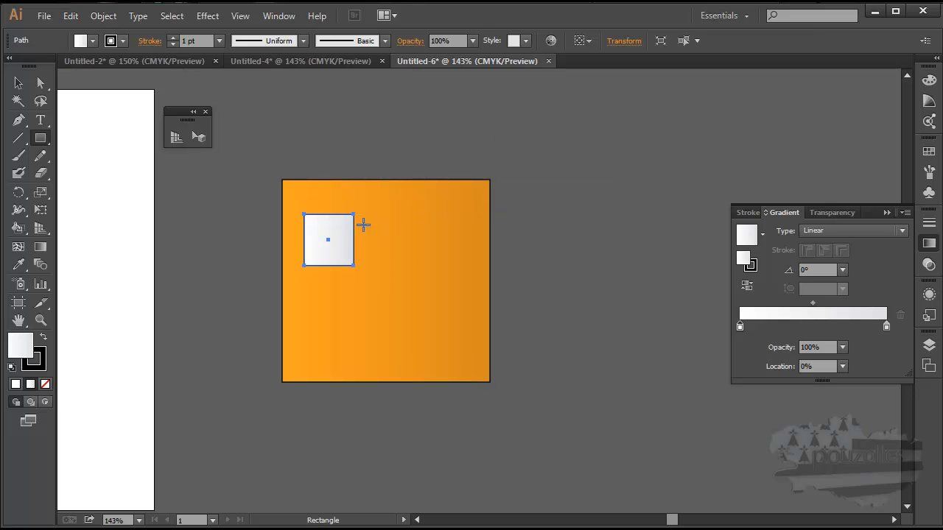
Duplicate the window to the upper-right area of the façade, and copy both windows below to form a two-by-two arrangement.
left_click(18, 83)
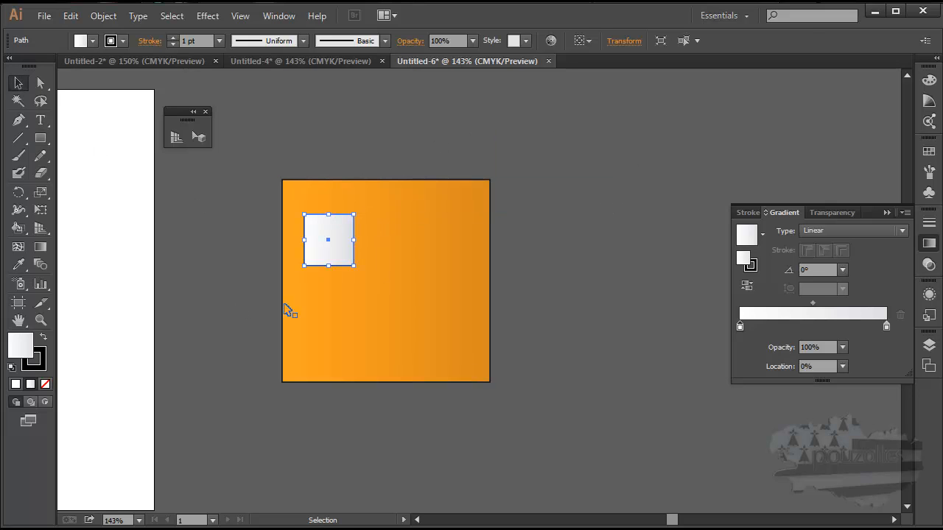
left_click_drag(339, 239, 454, 238)
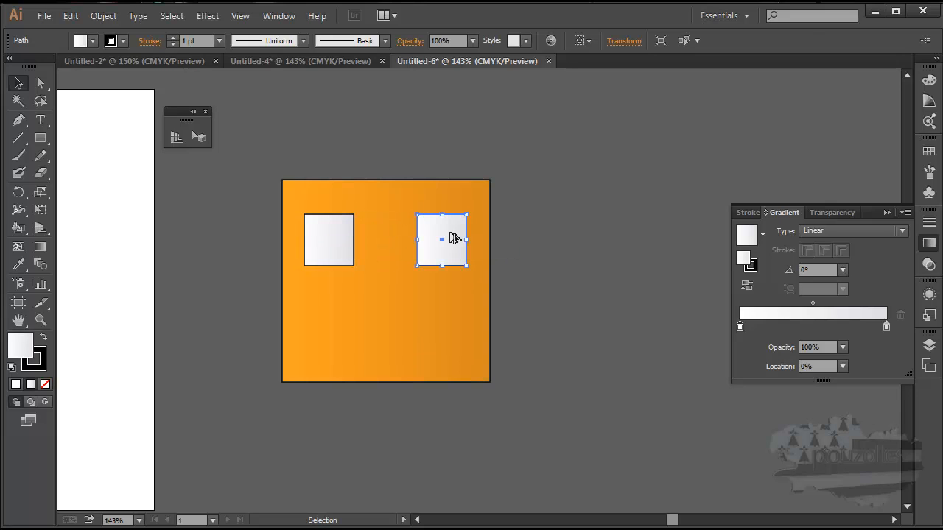
left_click(337, 249, "shift")
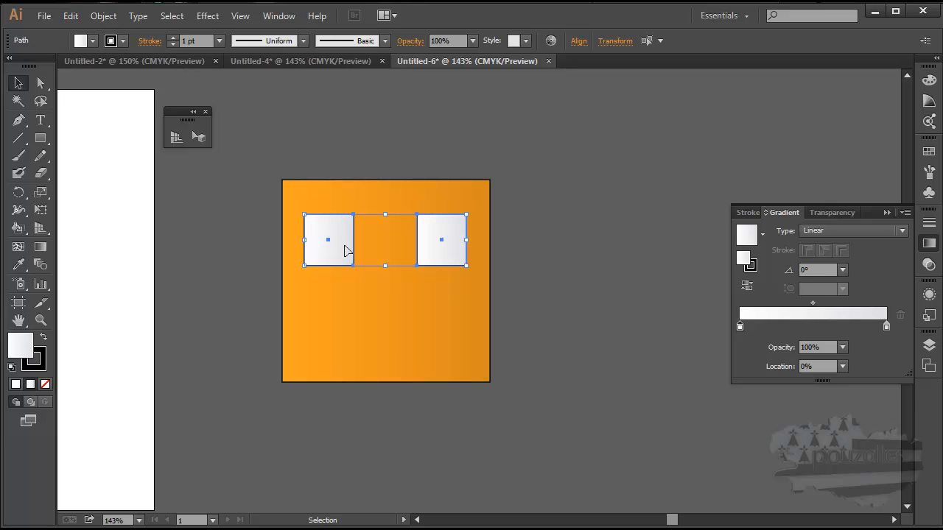
left_click_drag(347, 251, 343, 336)
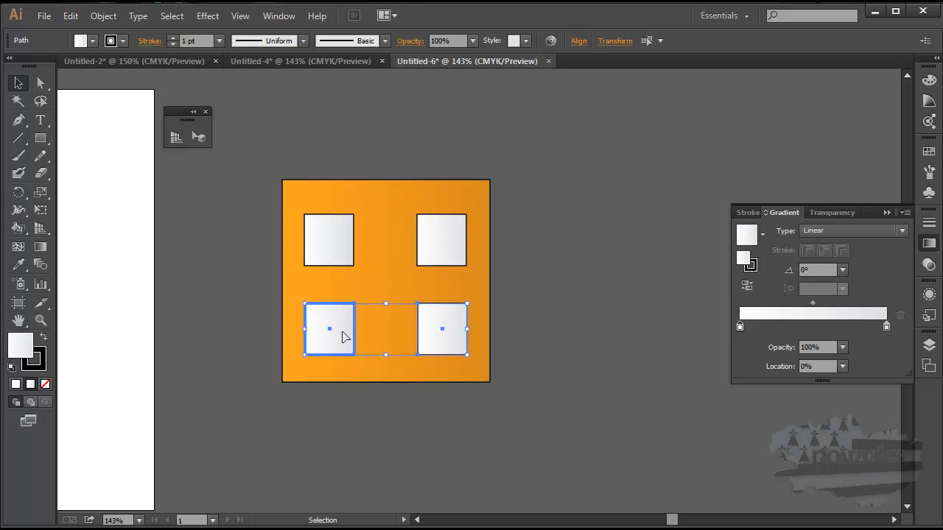
Add a taller door between the two lower windows by copying the lower-left window and extending it to the façade's base.
left_click(371, 269)
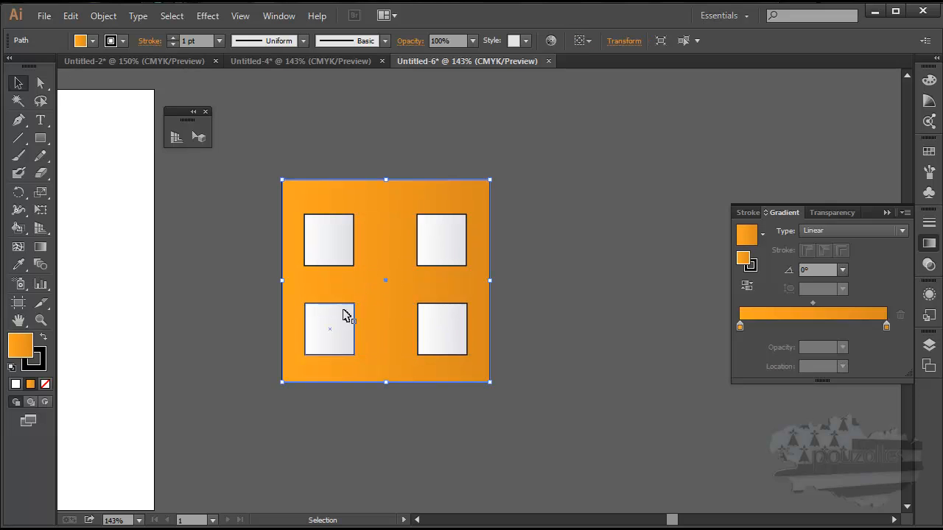
left_click(231, 331)
left_click_drag(336, 328, 386, 382)
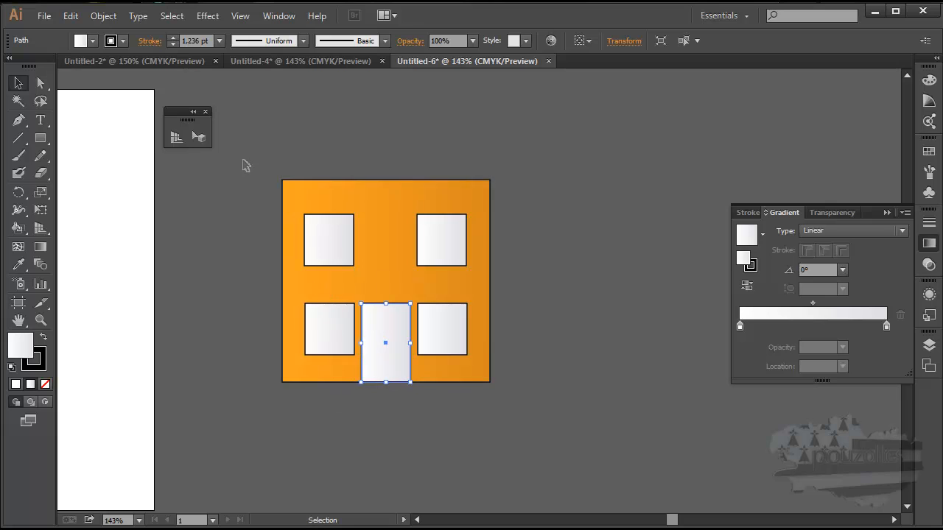
Duplicate the complete façade to the right of the original and delete the door from the copy.
left_click_drag(249, 156, 519, 423)
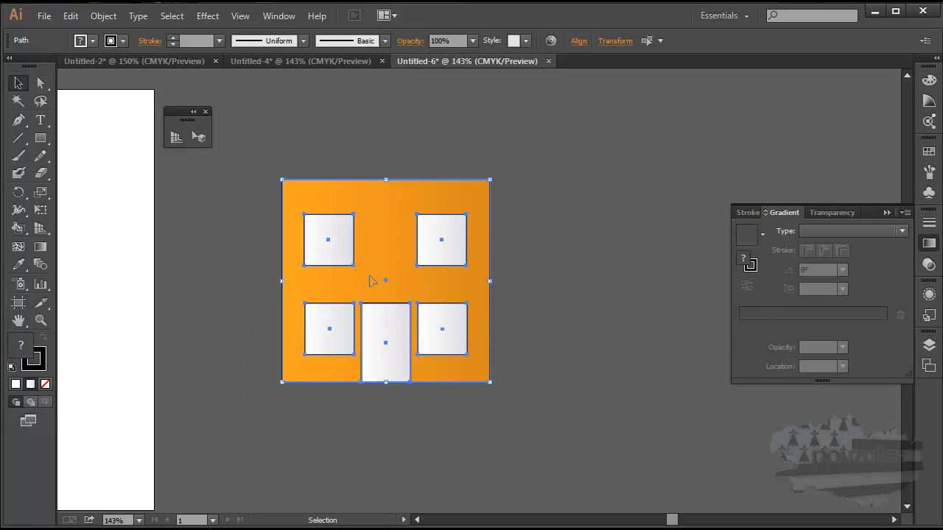
left_click_drag(381, 274, 608, 272)
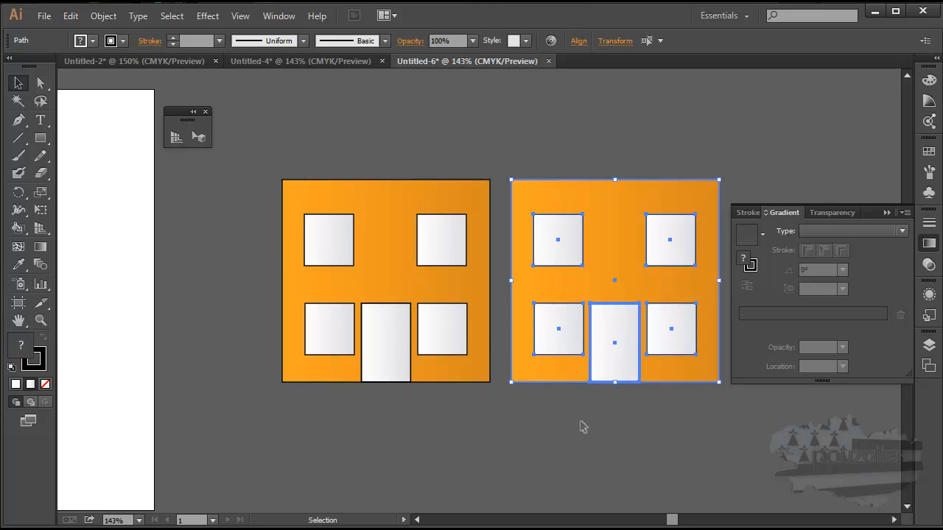
left_click(610, 366)
key("Delete")
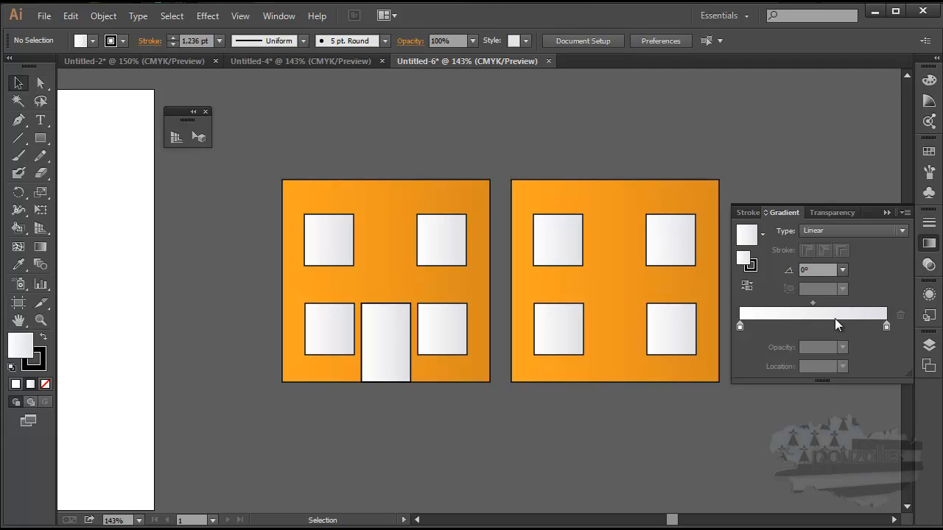
left_click(889, 212)
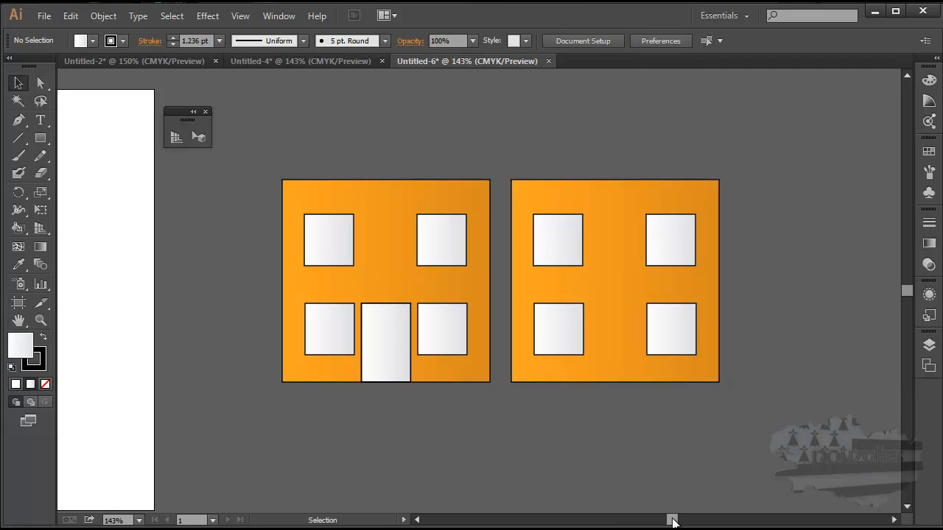
Display the two-point perspective grid over the artboard, with the whole artboard in view at 100%.
left_click_drag(673, 521, 658, 521)
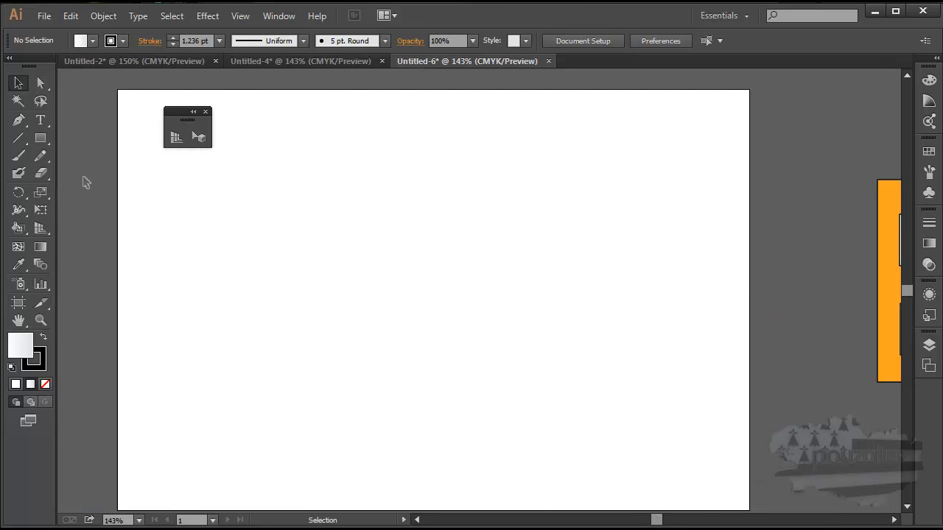
left_click(174, 137)
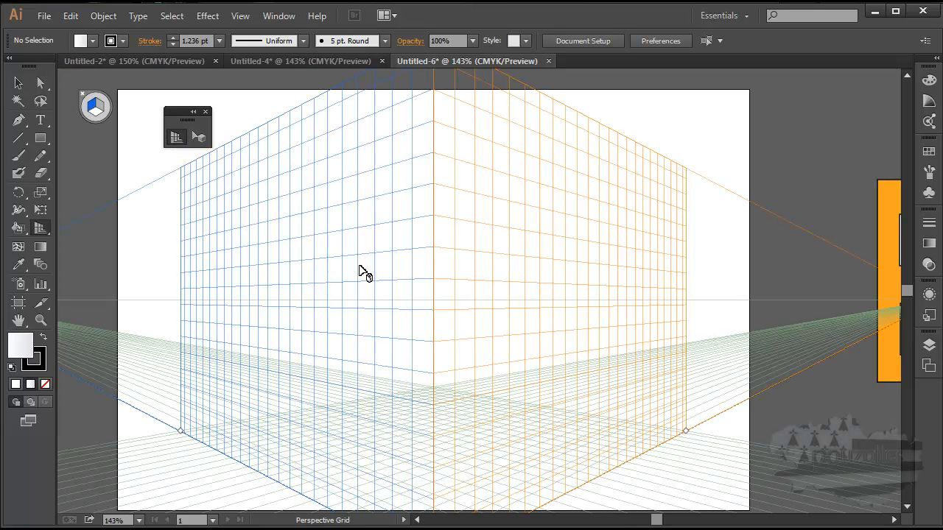
left_click(40, 321)
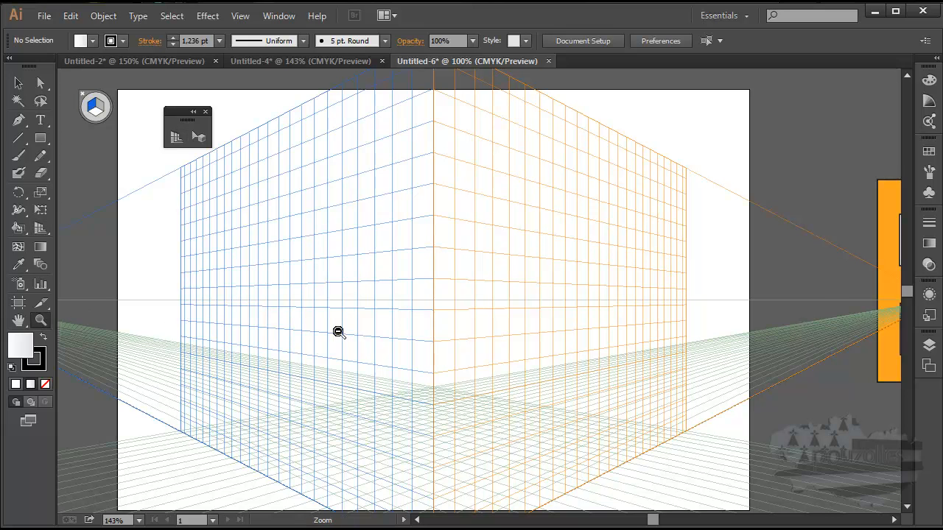
left_click(337, 332, "alt")
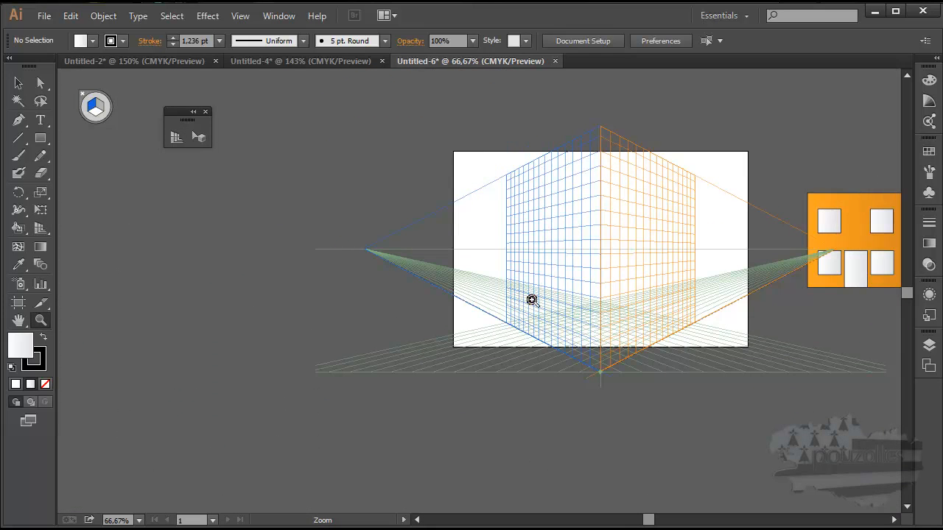
left_click(543, 298)
key("space")
left_click_drag(560, 277, 488, 331)
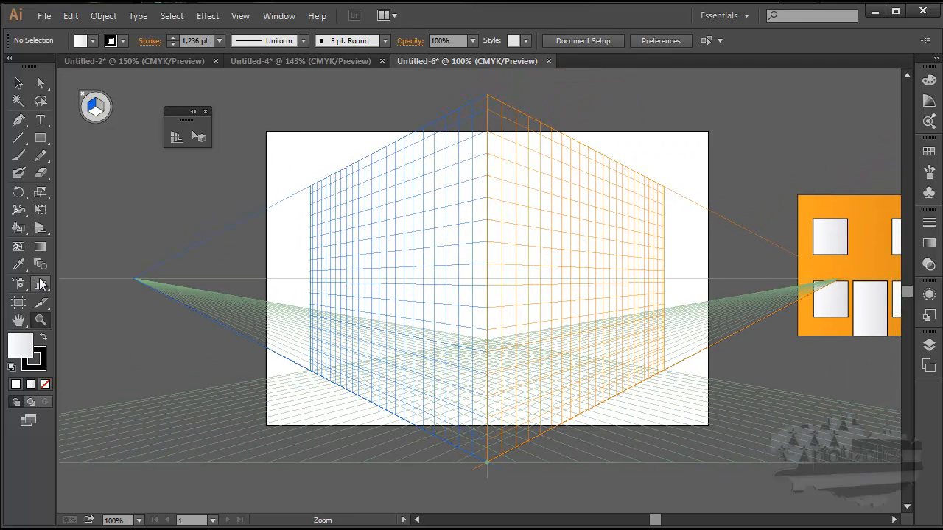
Try reshaping the perspective grid by moving its right vanishing point, lowering its vertical extent and shifting its planes.
left_click(22, 86)
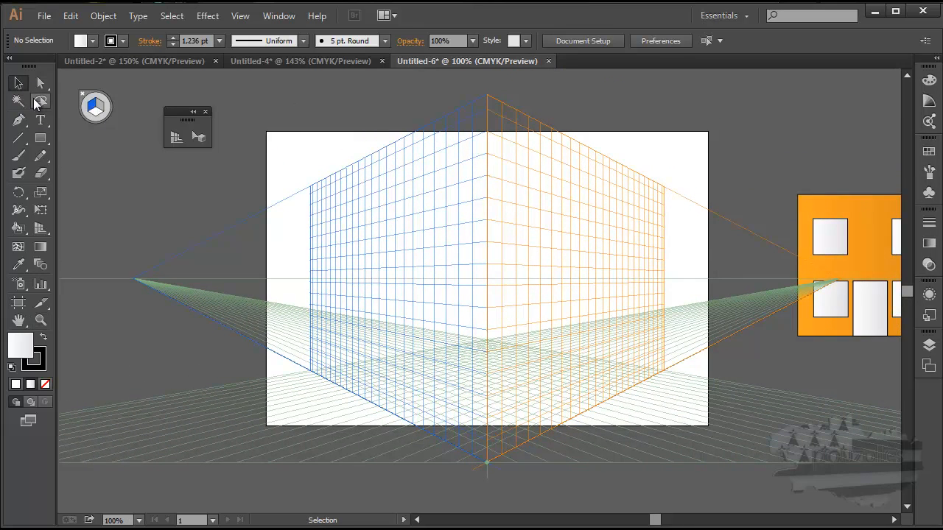
left_click(174, 140)
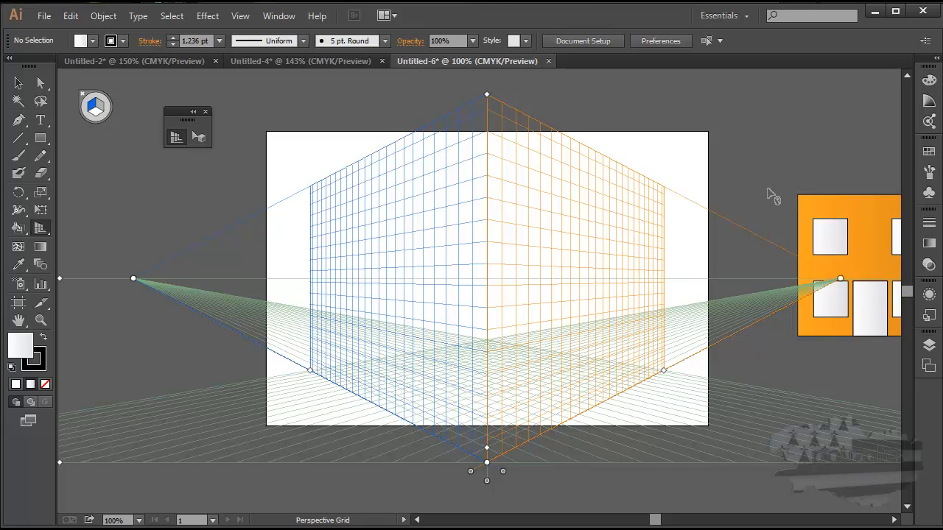
mouse_move(840, 280)
left_mouse_down()
mouse_move(679, 282)
mouse_move(849, 284)
left_mouse_up()
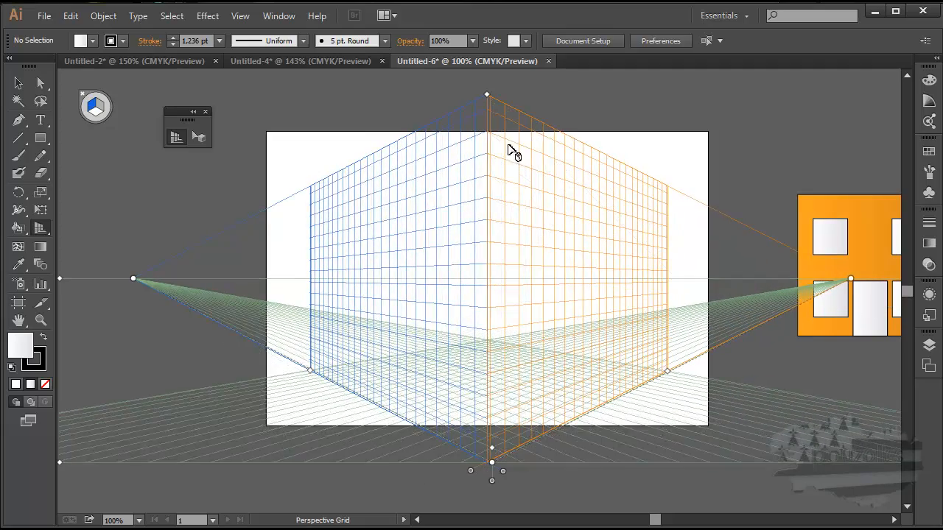
left_click_drag(486, 97, 486, 143)
left_click_drag(471, 471, 550, 491)
key("ctrl+z")
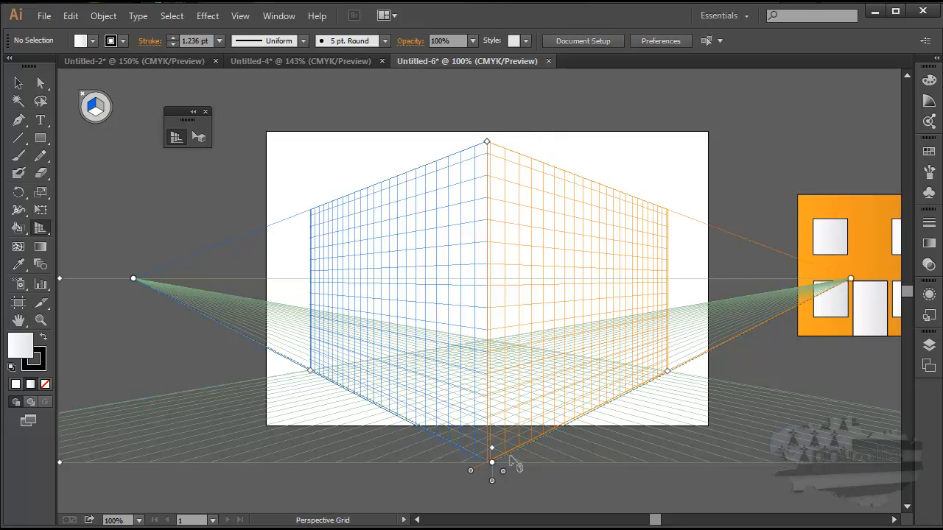
left_click_drag(493, 483, 468, 480)
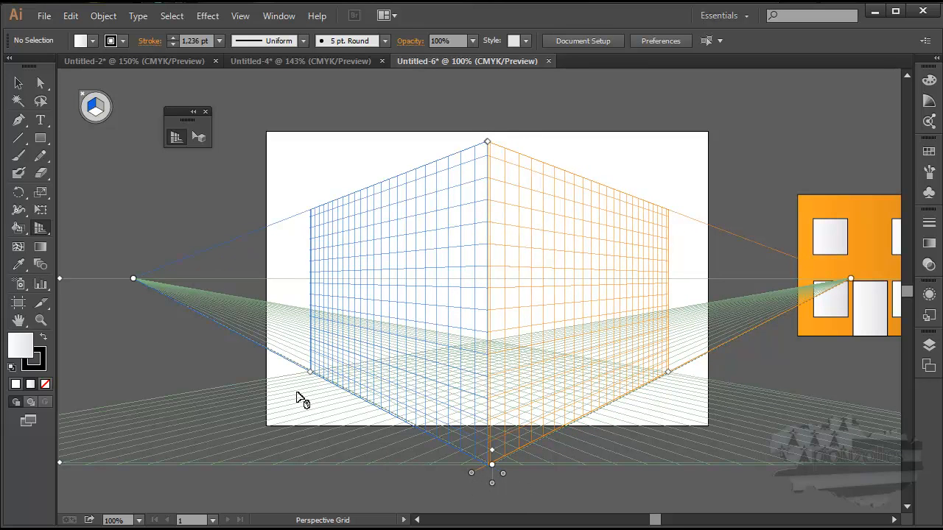
Undo the adjustments to the perspective grid until its original symmetrical layout is restored.
key("ctrl+z")
key("ctrl+z")
key("ctrl+z")
key("ctrl+z")
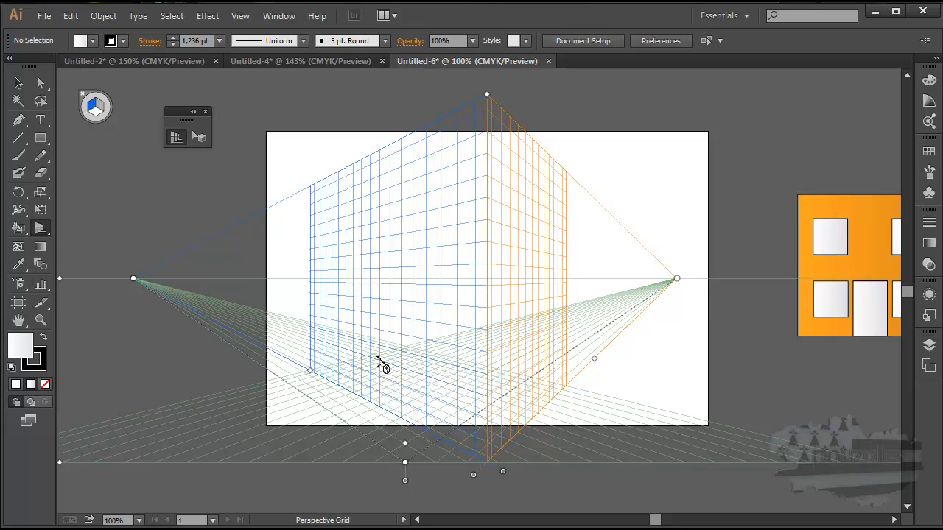
key("ctrl+z")
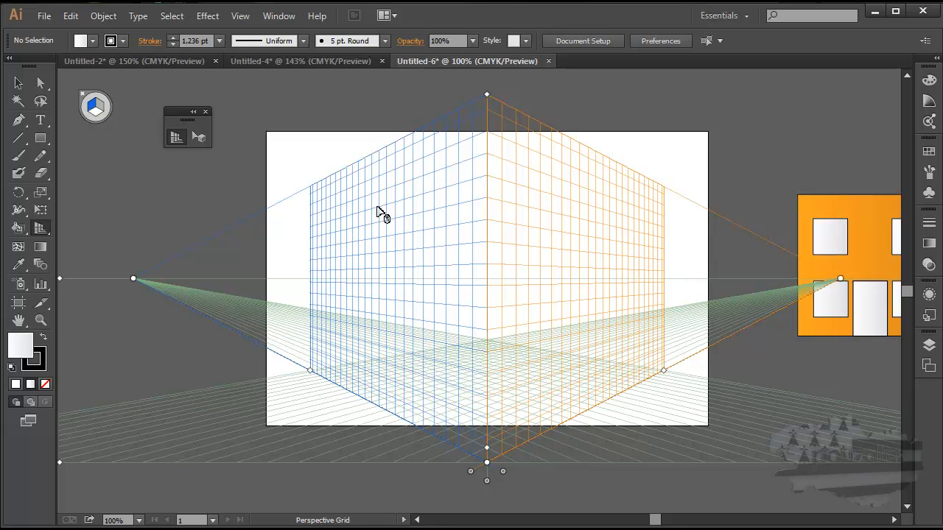
Save a perspective grid preset named Perspective Grid Default Preset 2 with its type set to One Point Perspective.
left_click(238, 18)
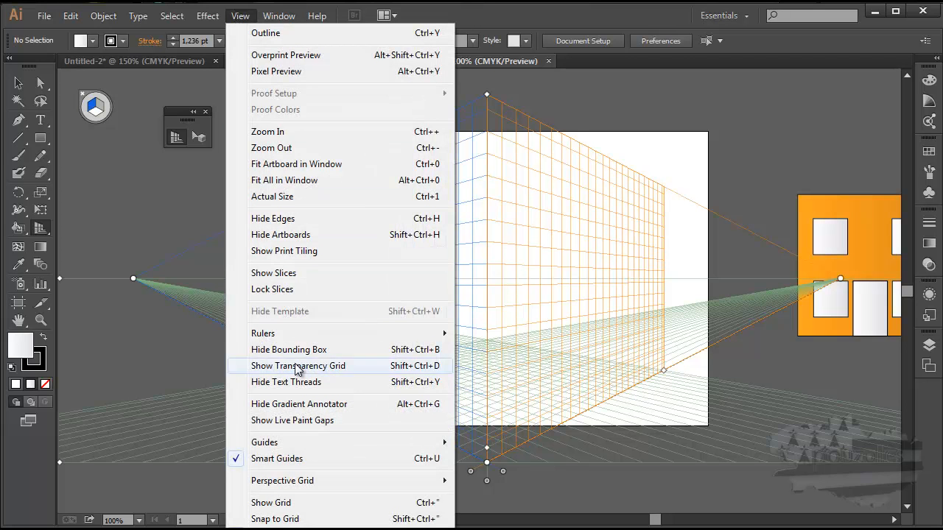
mouse_move(274, 483)
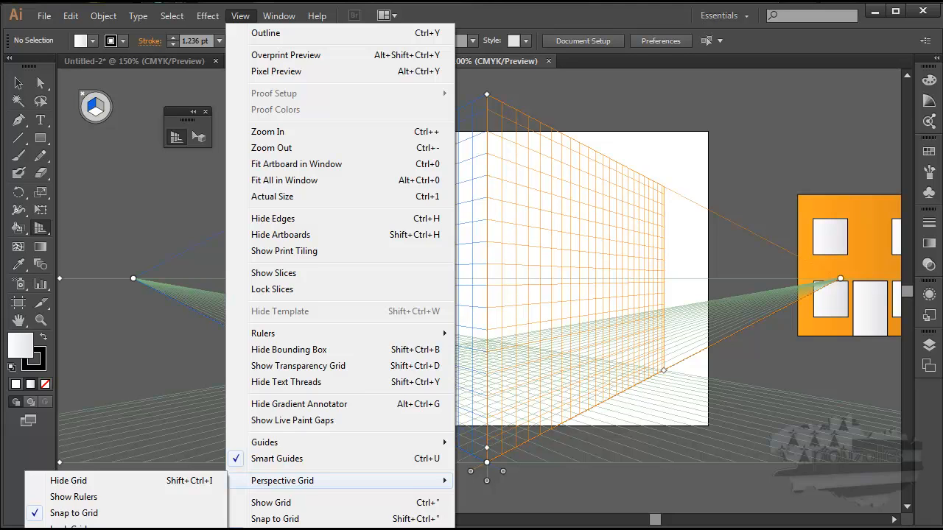
left_click(92, 529)
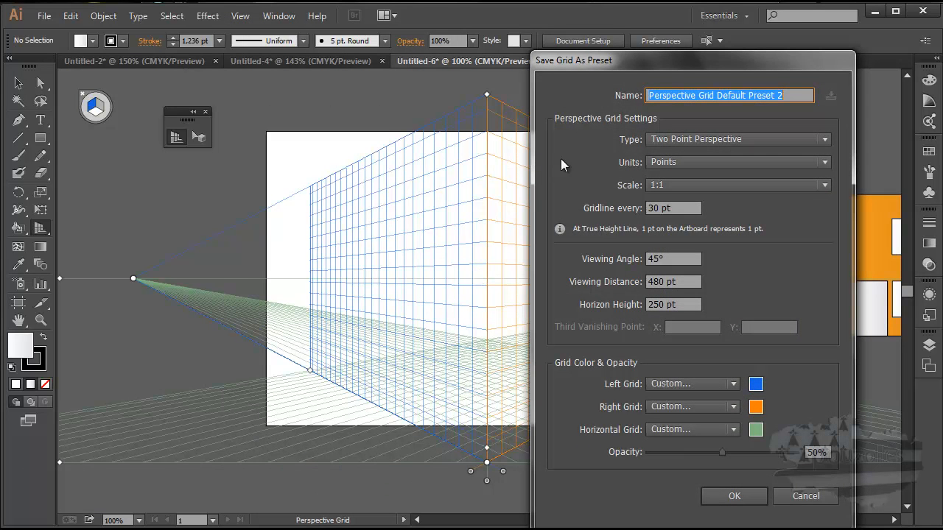
left_click_drag(686, 59, 570, 27)
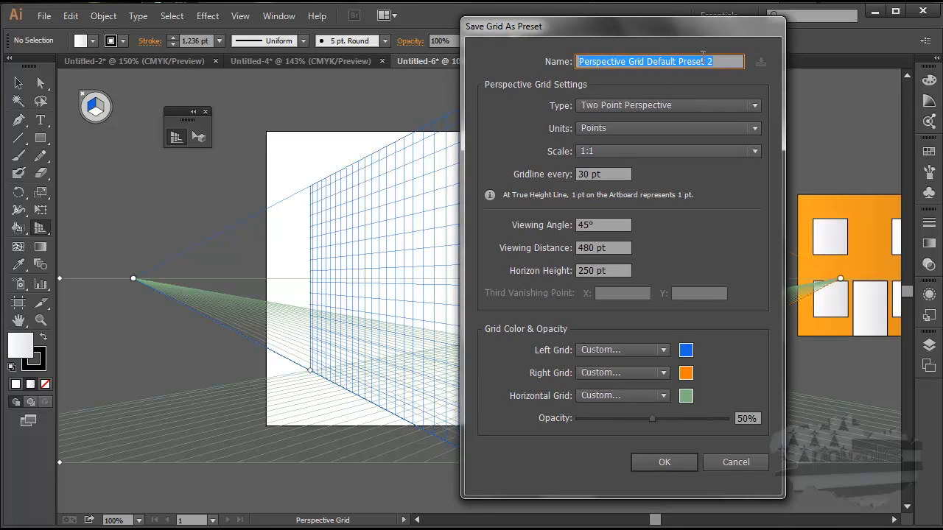
left_click_drag(725, 63, 540, 61)
left_click_drag(729, 62, 552, 57)
left_click_drag(672, 26, 415, 463)
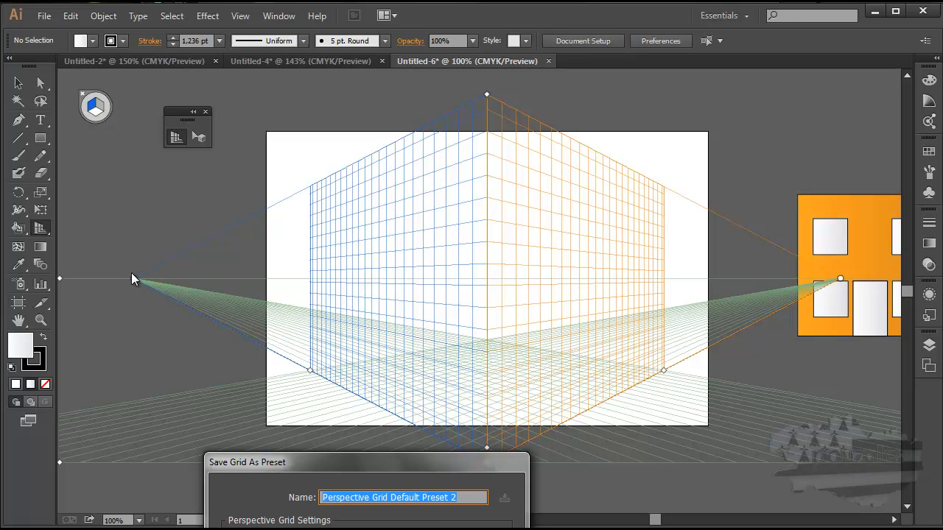
left_click_drag(351, 465, 486, 98)
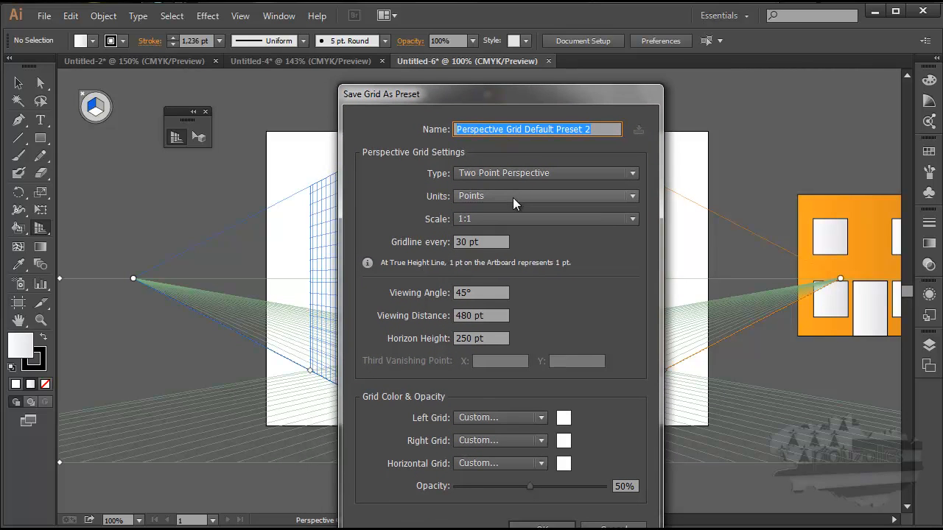
left_click(537, 174)
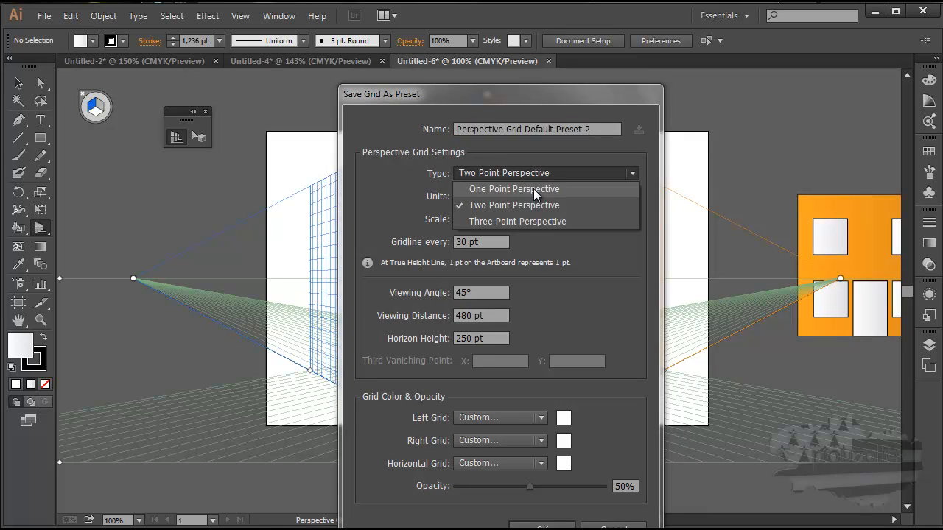
left_click(534, 189)
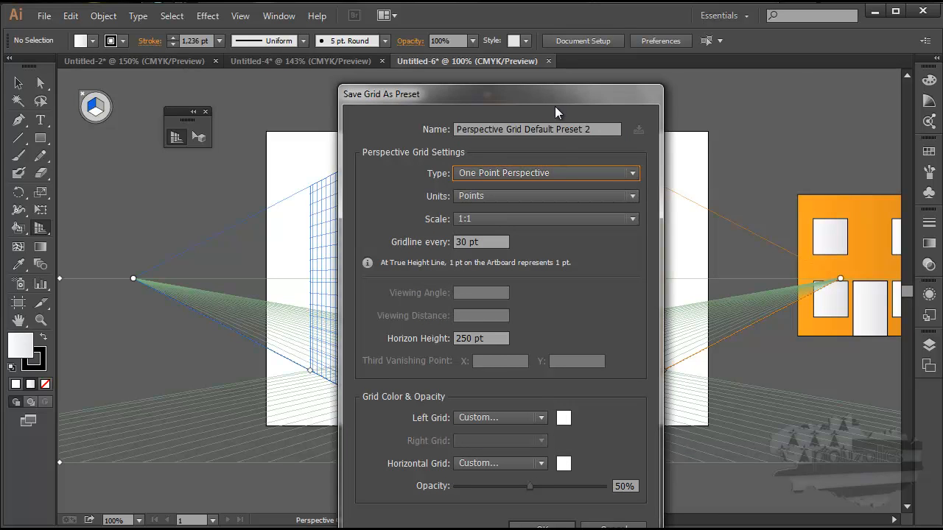
left_click(543, 526)
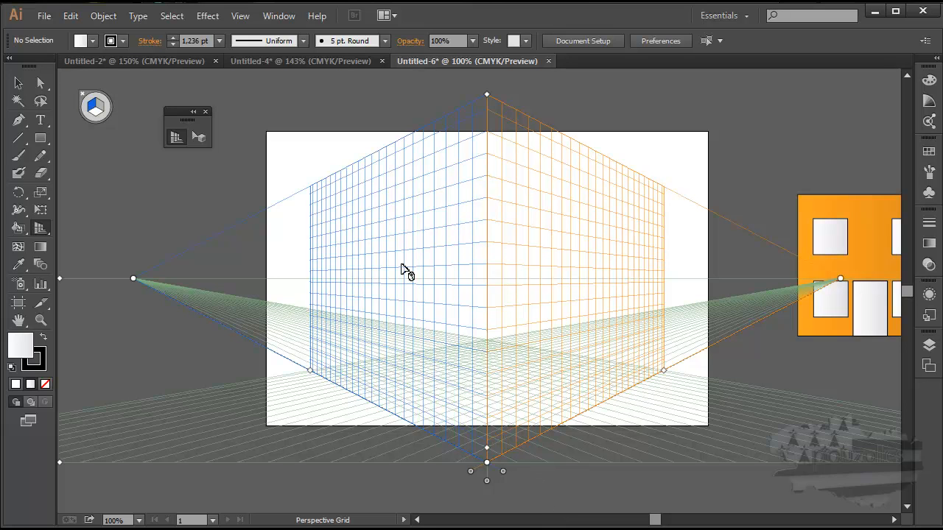
left_click(241, 16)
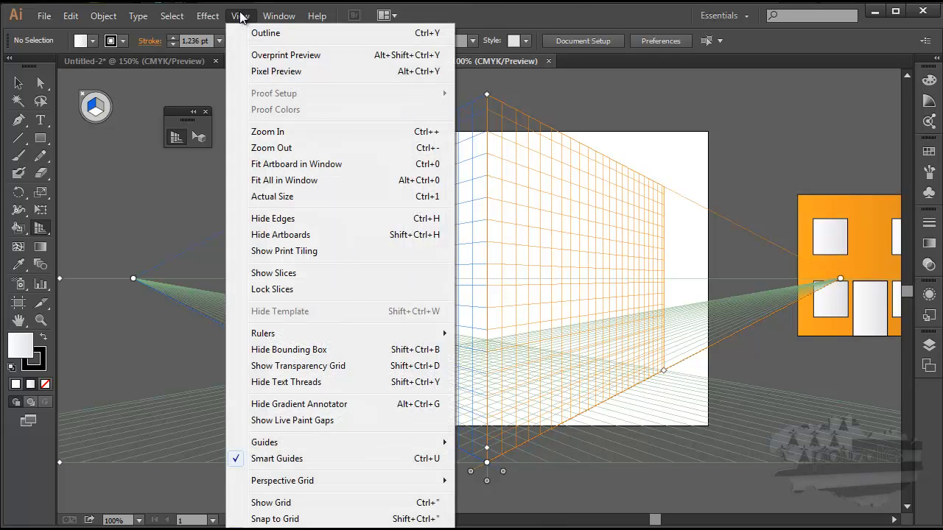
mouse_move(268, 487)
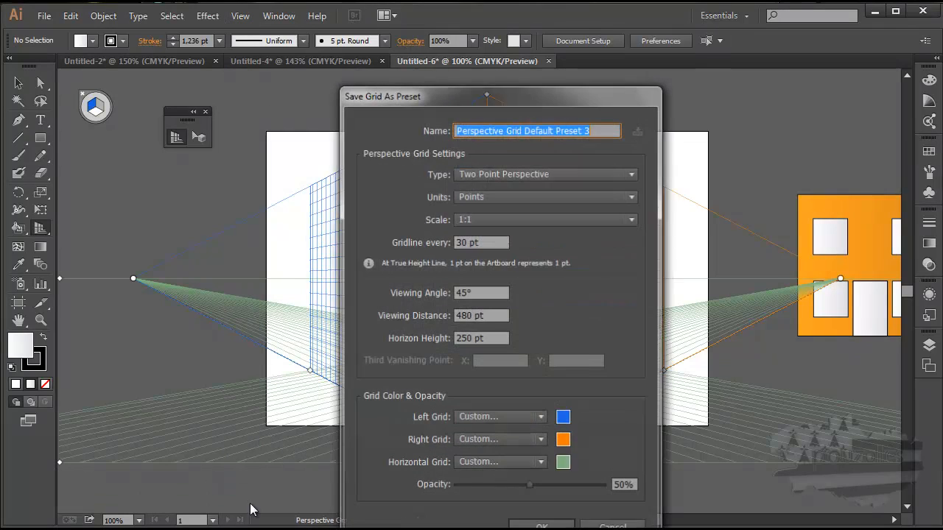
left_click_drag(537, 90, 543, 17)
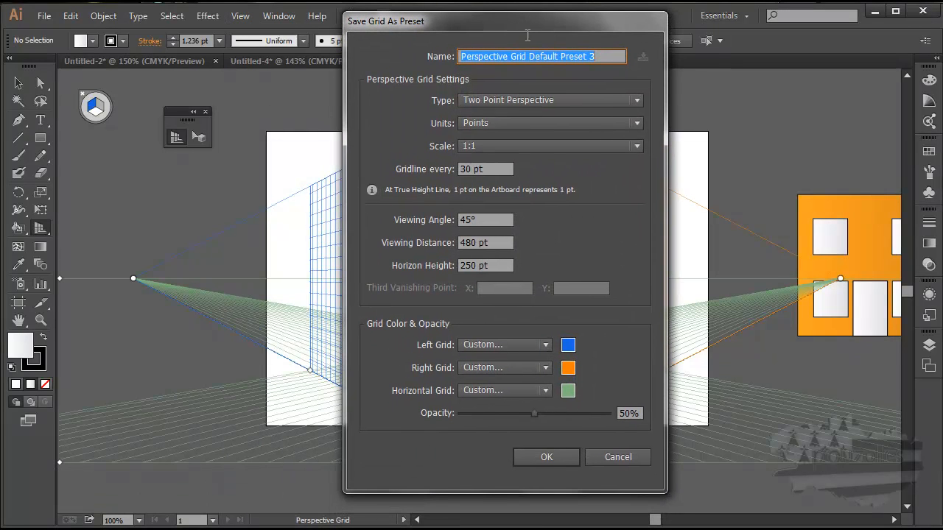
left_click(564, 101)
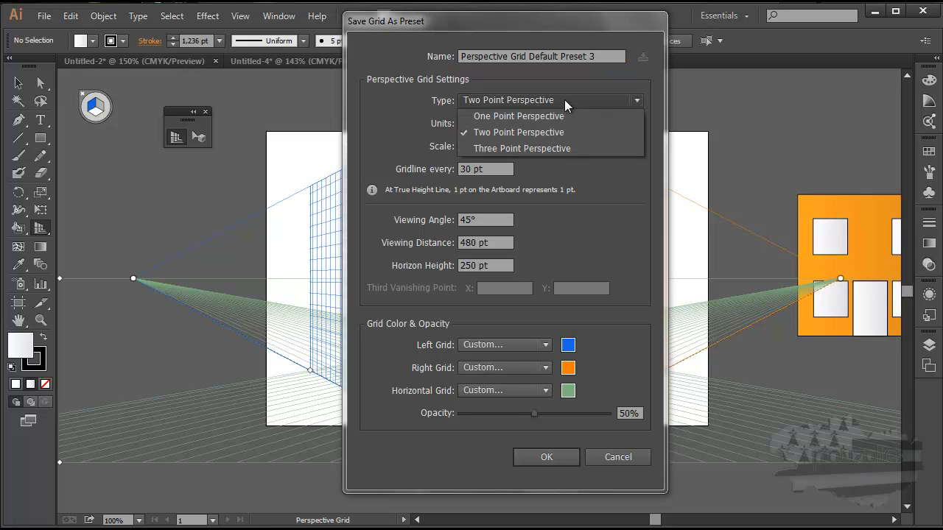
left_click(632, 179)
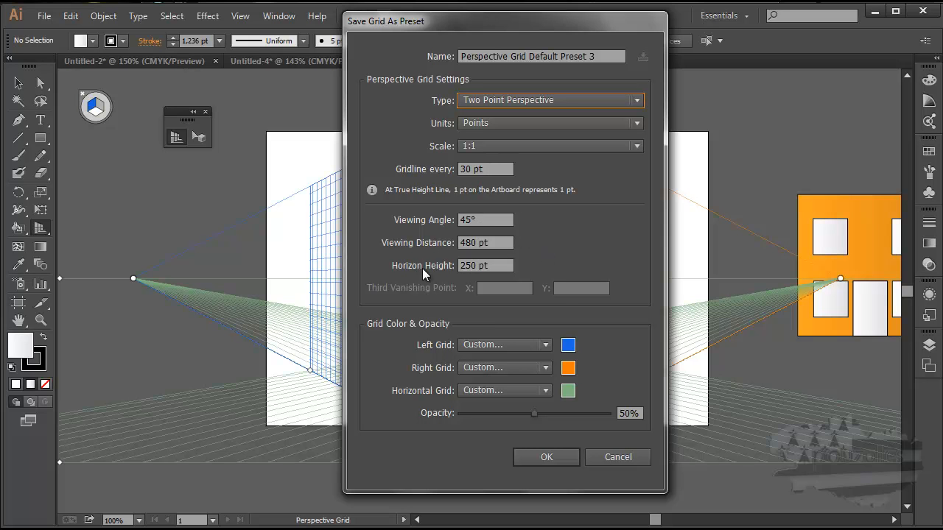
left_click_drag(491, 21, 695, 30)
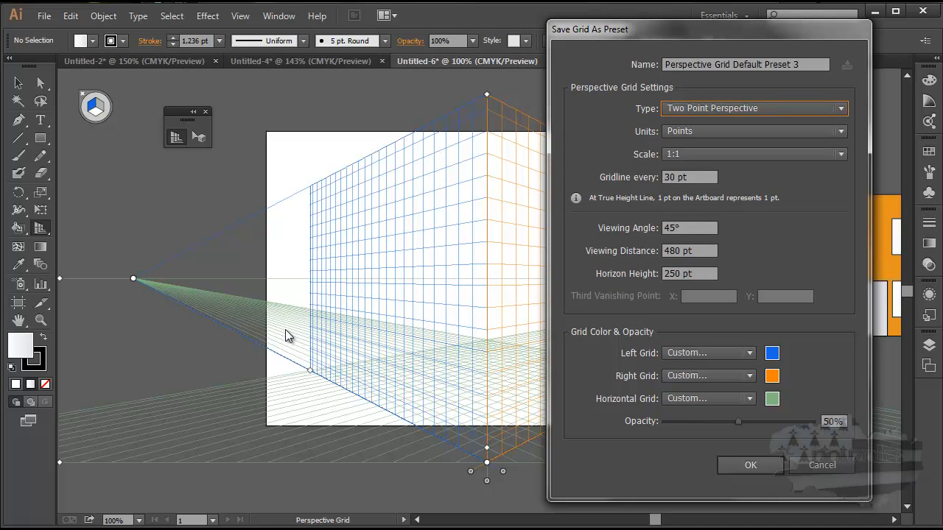
mouse_move(738, 422)
left_mouse_down()
mouse_move(763, 419)
mouse_move(731, 421)
left_mouse_up()
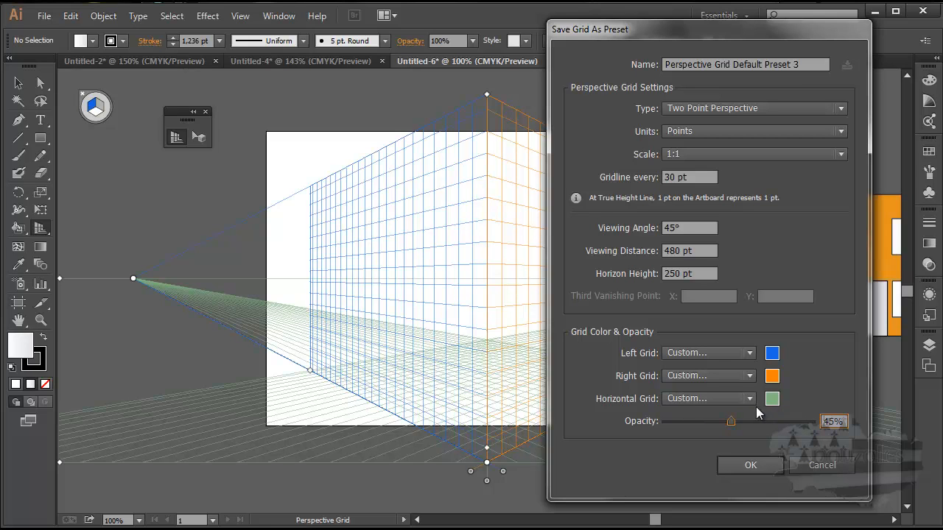
left_click(822, 466)
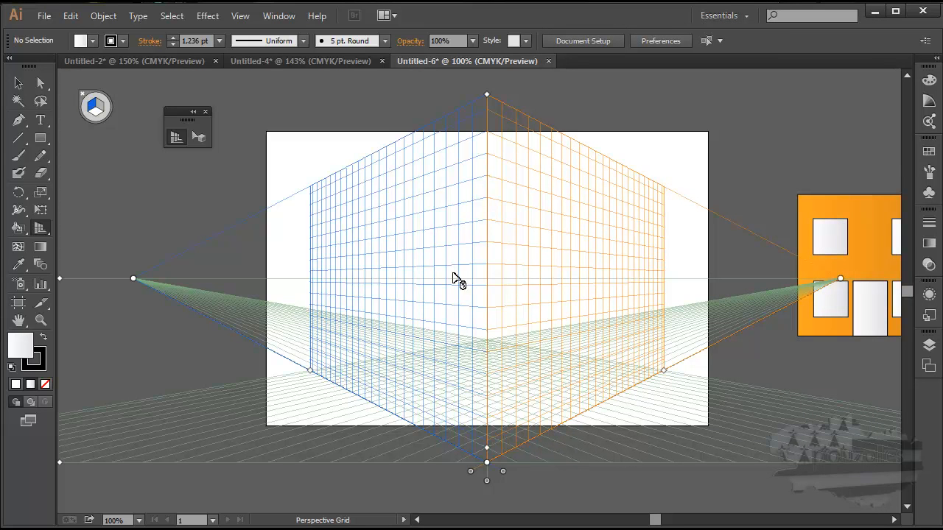
Try a one-point and a different two-point perspective grid preset on the artboard, and undo both grid changes.
left_click(237, 16)
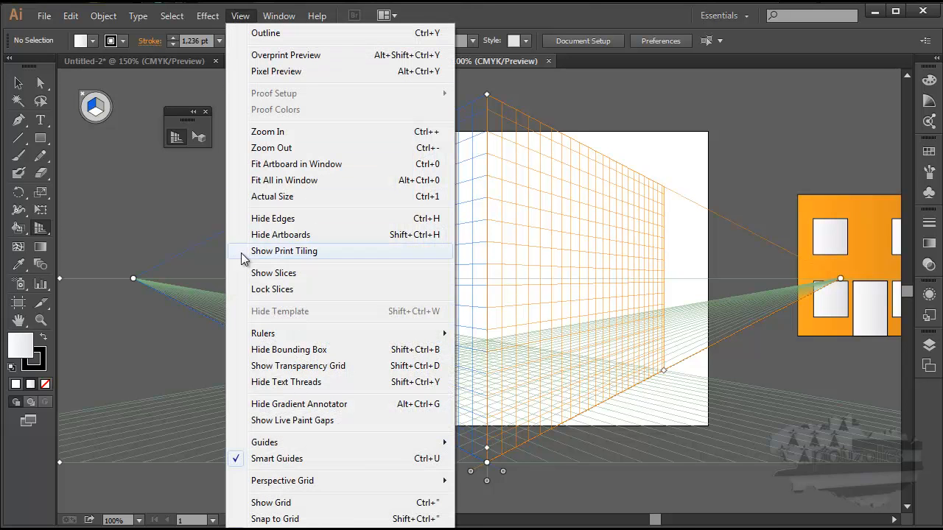
mouse_move(260, 486)
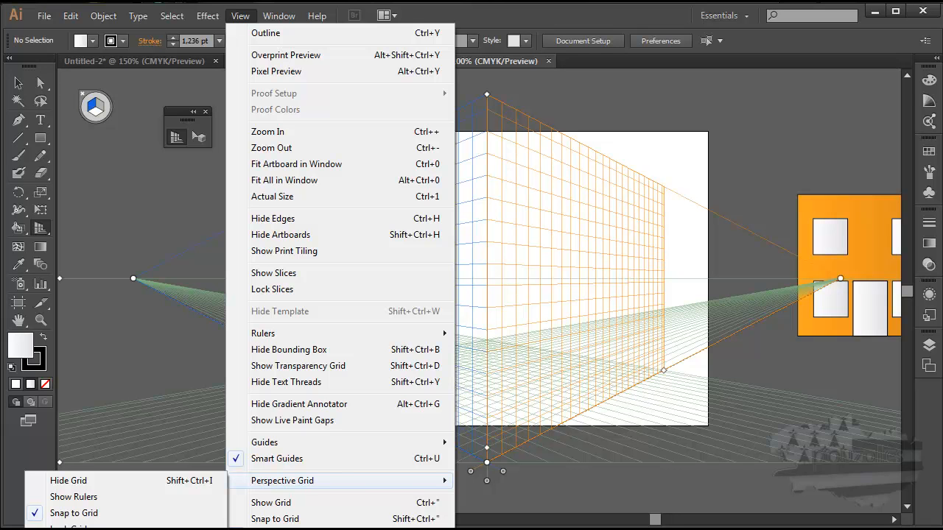
left_click(265, 529)
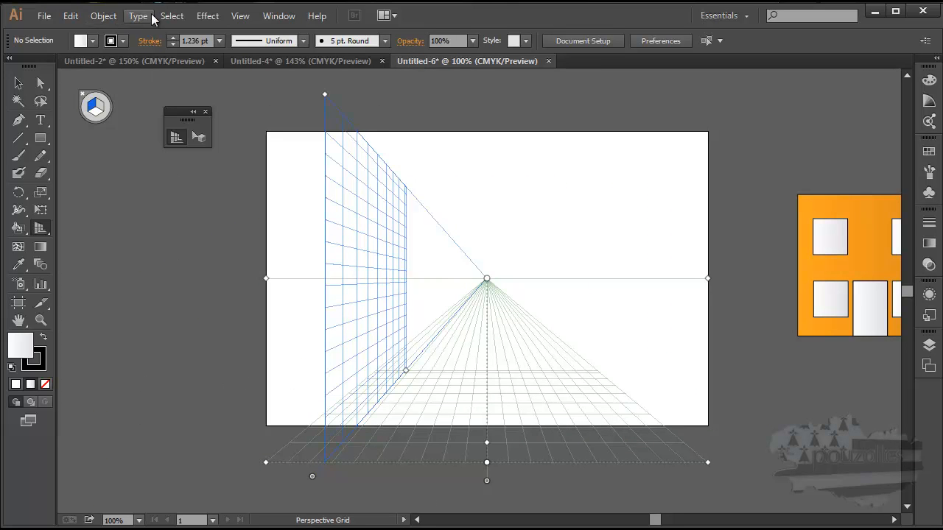
left_click(240, 15)
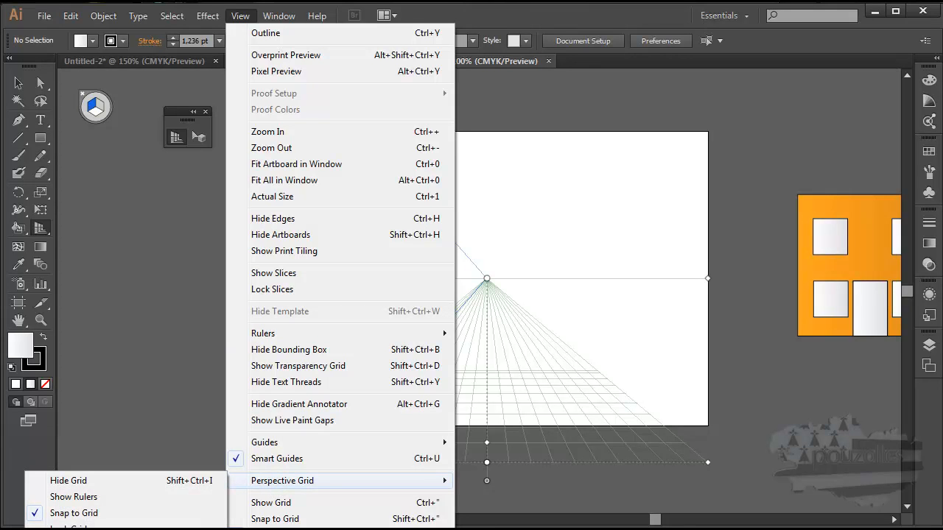
left_click(273, 529)
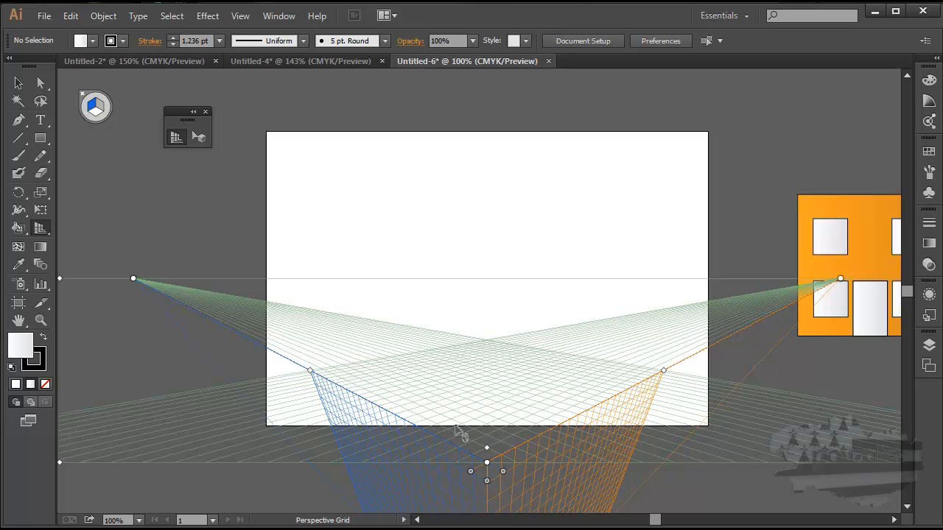
key("ctrl+z")
key("ctrl+z")
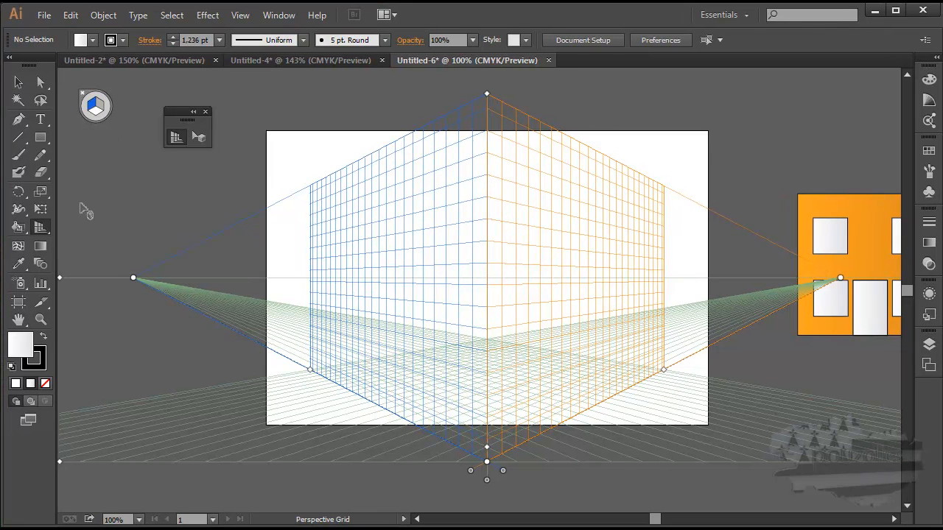
Draw a rectangle about 679 by 364 pt on the right perspective plane, spanning from the central vertical edge to the plane's outer edge.
key("shift+v")
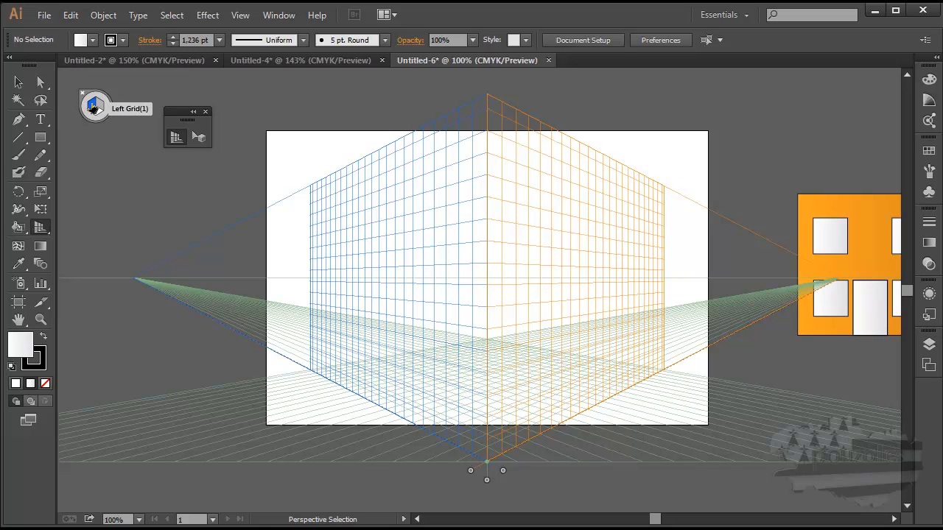
key("shift+p")
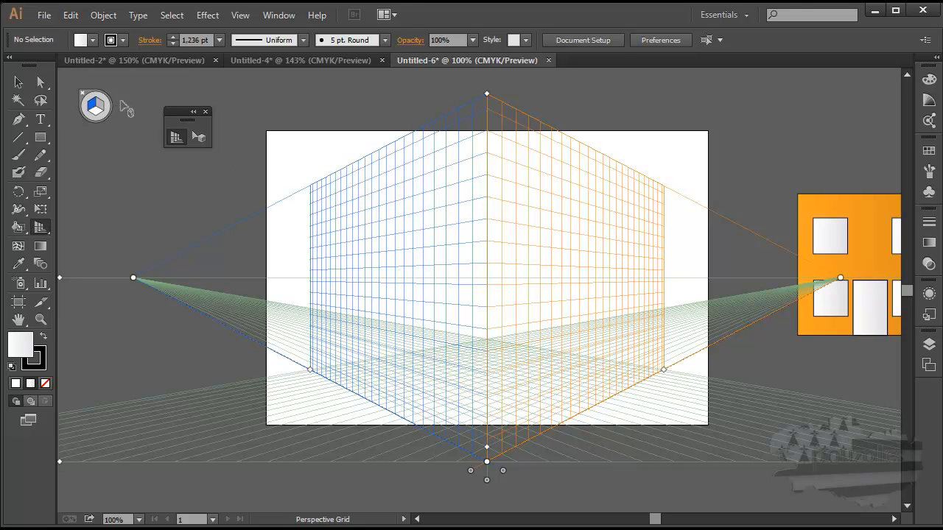
left_click(99, 109)
left_click(94, 114)
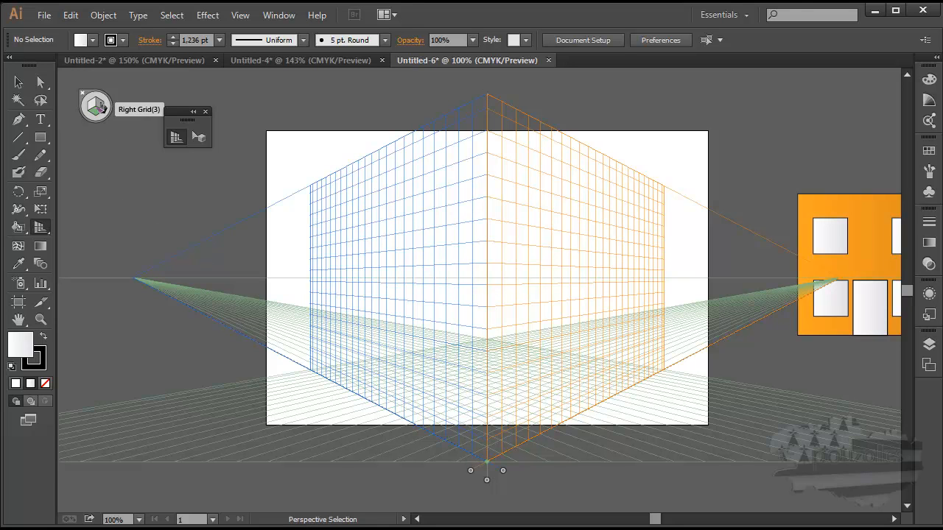
left_click(100, 108)
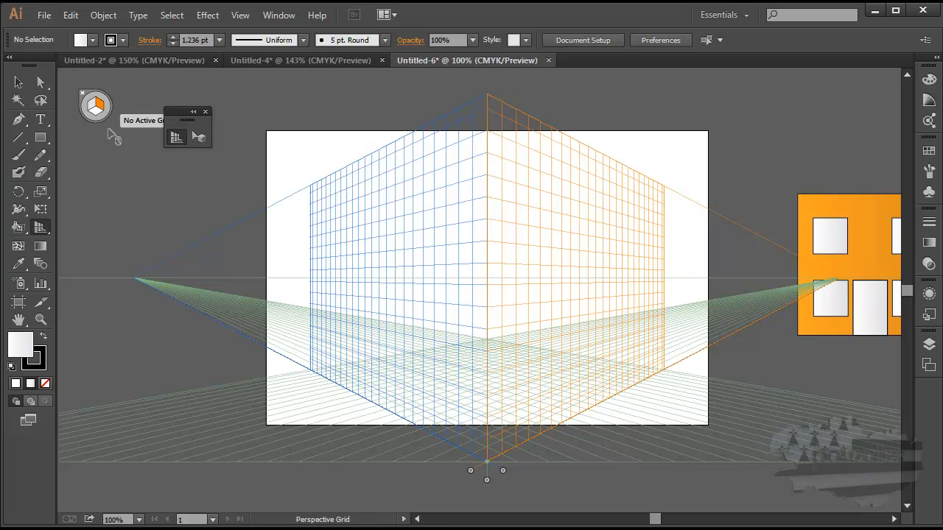
left_click(41, 138)
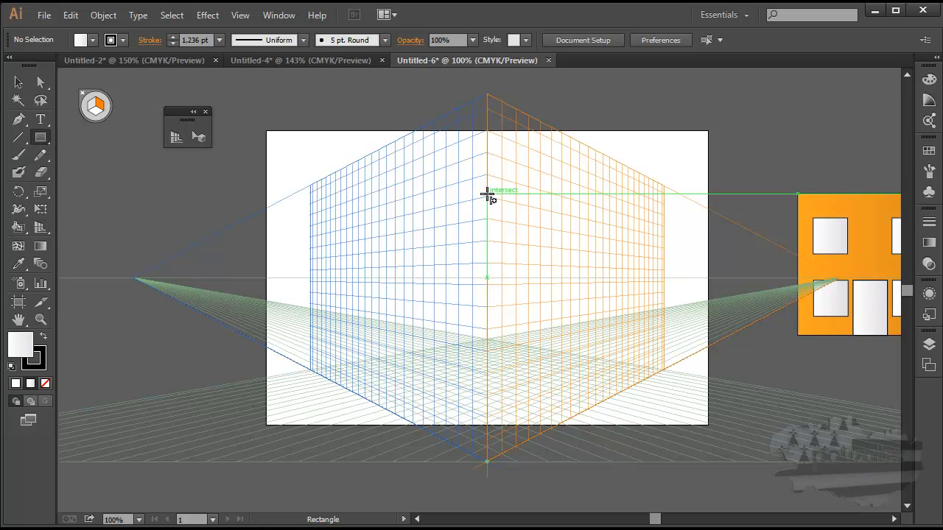
left_click_drag(488, 195, 665, 375)
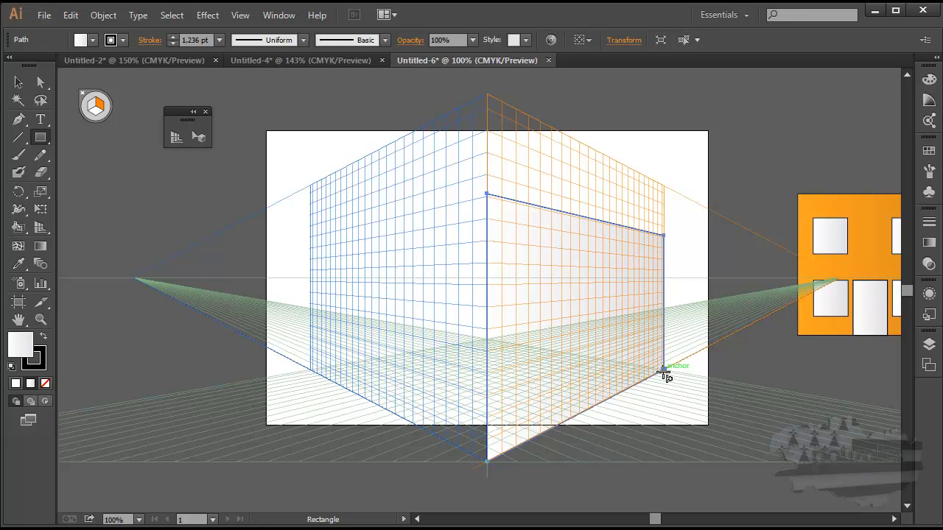
Fill the rectangle on the right perspective plane with solid dark blue.
double_click(28, 364)
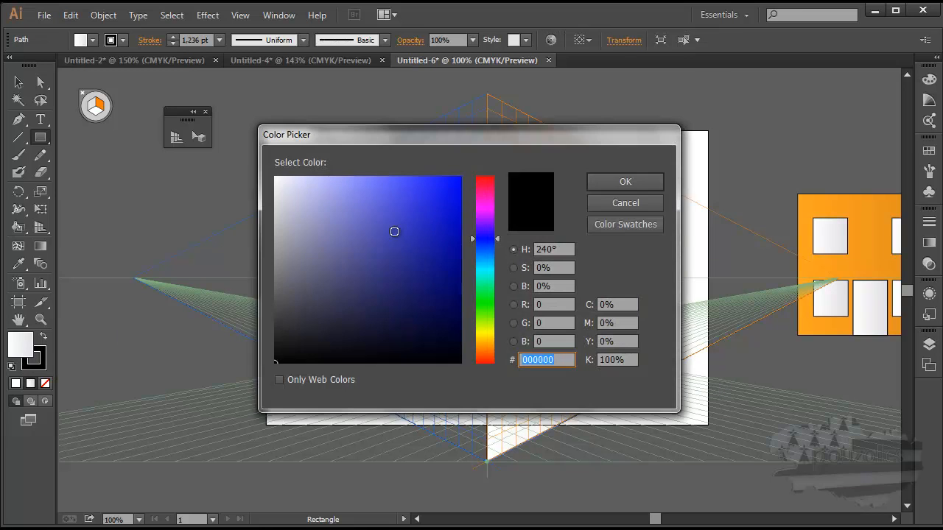
left_click(440, 198)
left_click(623, 182)
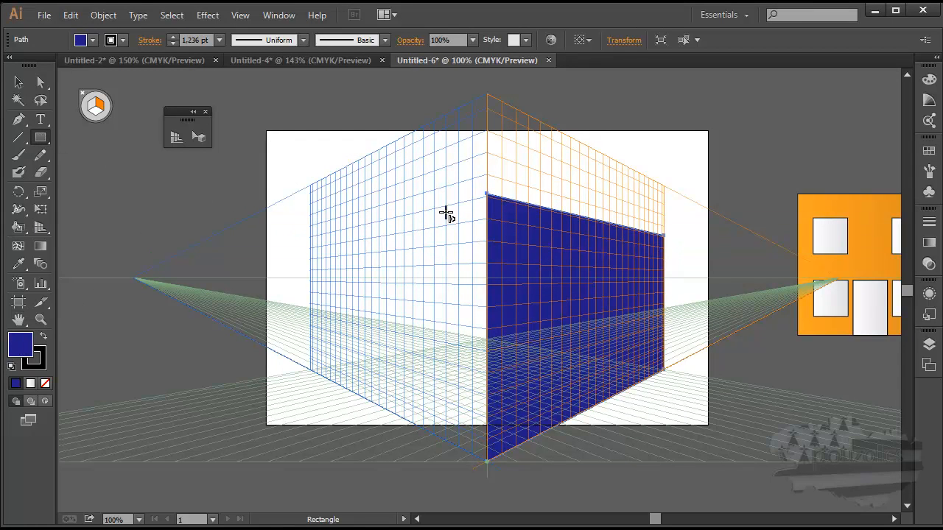
Draw an adjoining dark blue rectangle on the left perspective plane, from the first wall's upper corner down to the ground line.
left_click(487, 193)
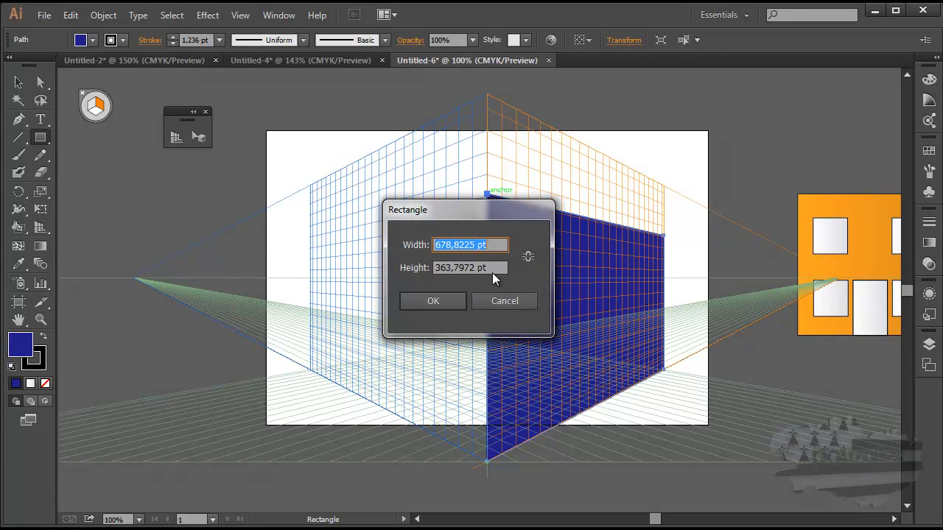
left_click(505, 304)
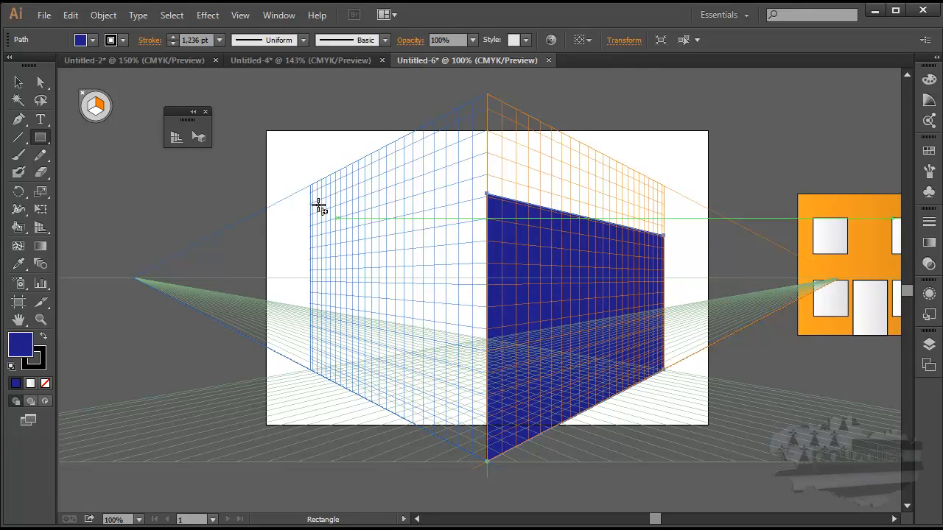
left_click(91, 103)
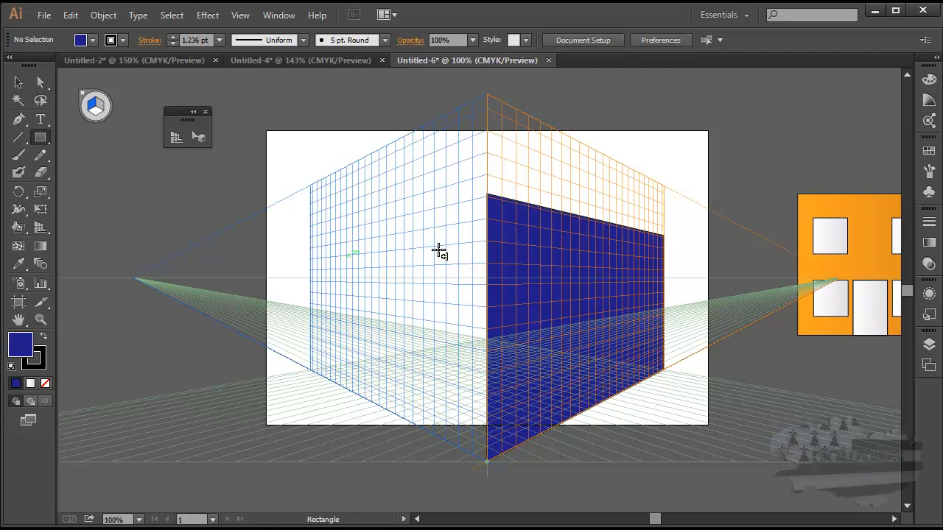
left_click_drag(486, 195, 345, 389)
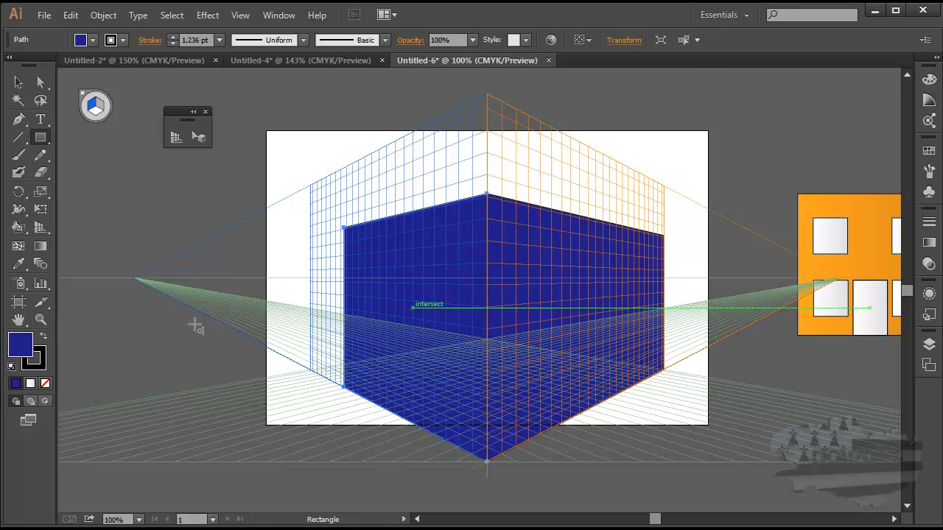
Fill the rectangle on the left perspective plane with yellow #E0D622.
double_click(19, 343)
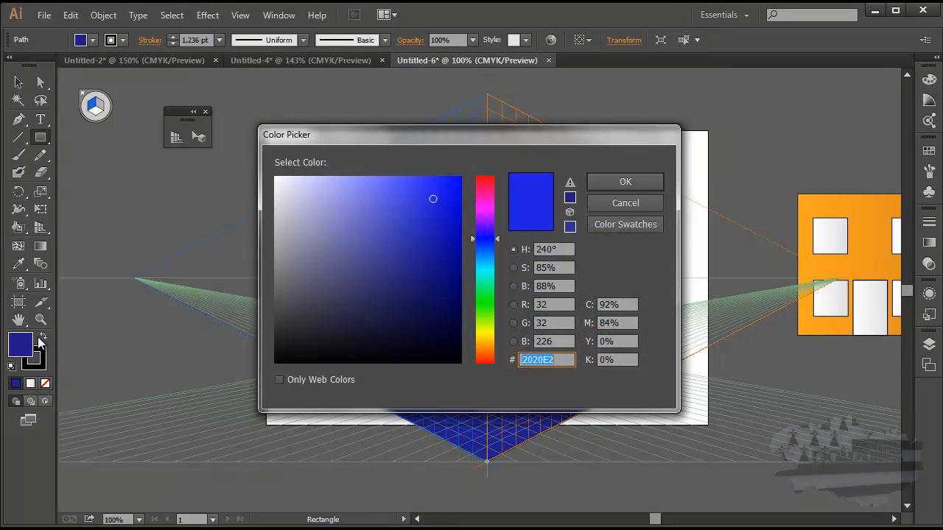
left_click(490, 334)
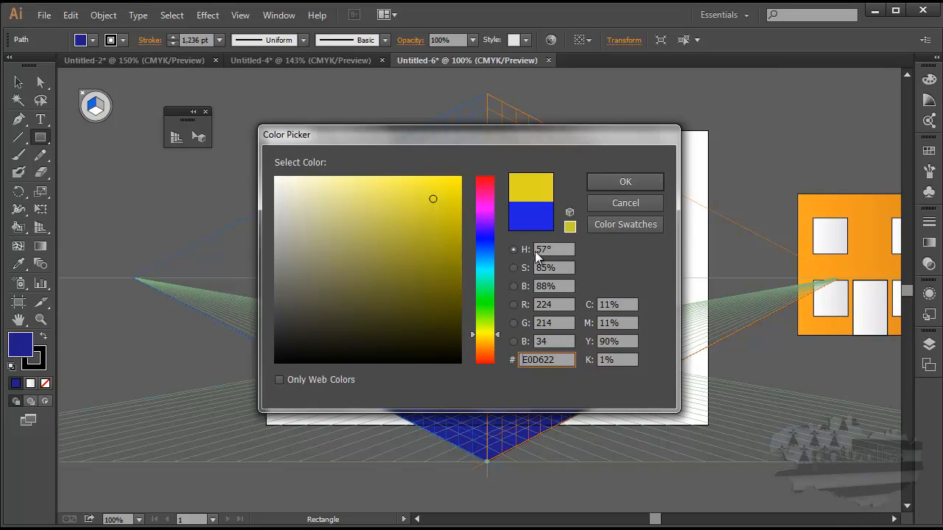
left_click(614, 187)
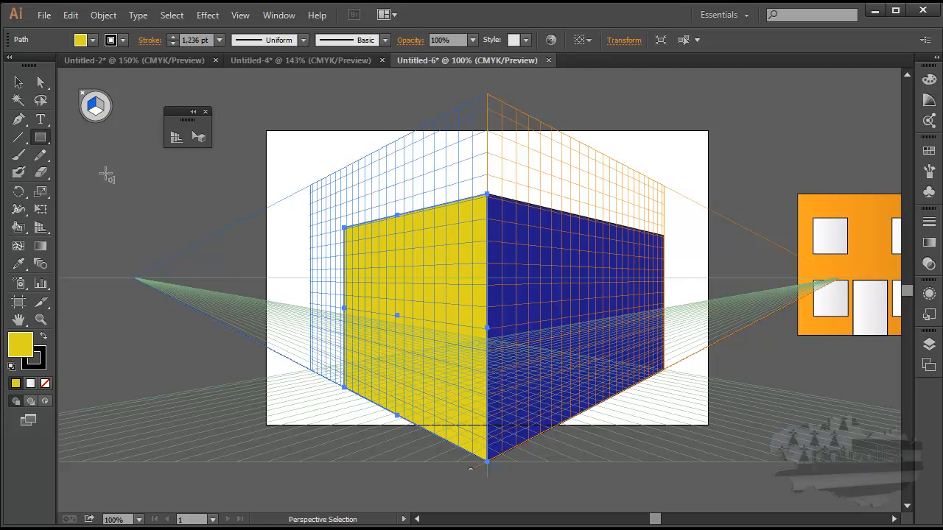
Undo the fills and both wall rectangles until the perspective grid is empty.
key("ctrl+z")
key("ctrl+z")
key("ctrl+z")
key("ctrl+z")
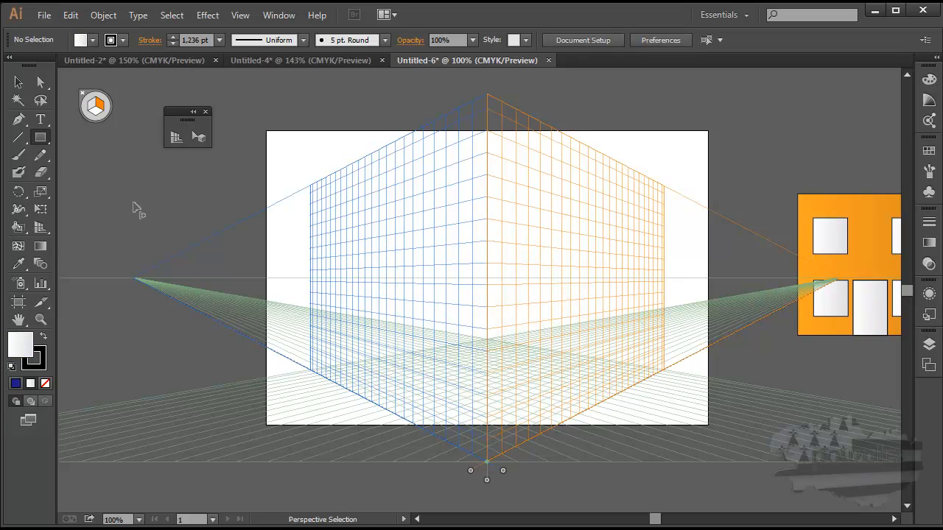
Lower the perspective grid's vertical extent so the top of its central edge lies below the horizon line.
left_click(176, 138)
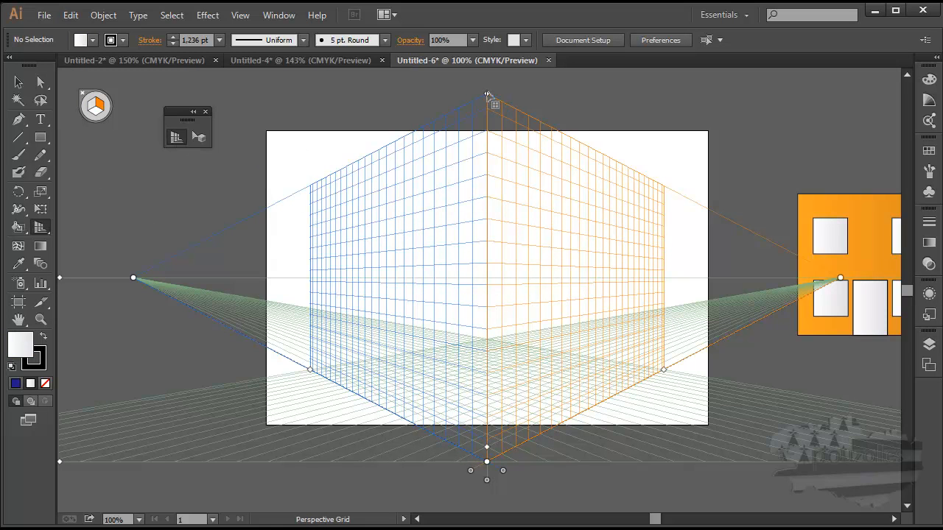
left_click_drag(487, 95, 493, 340)
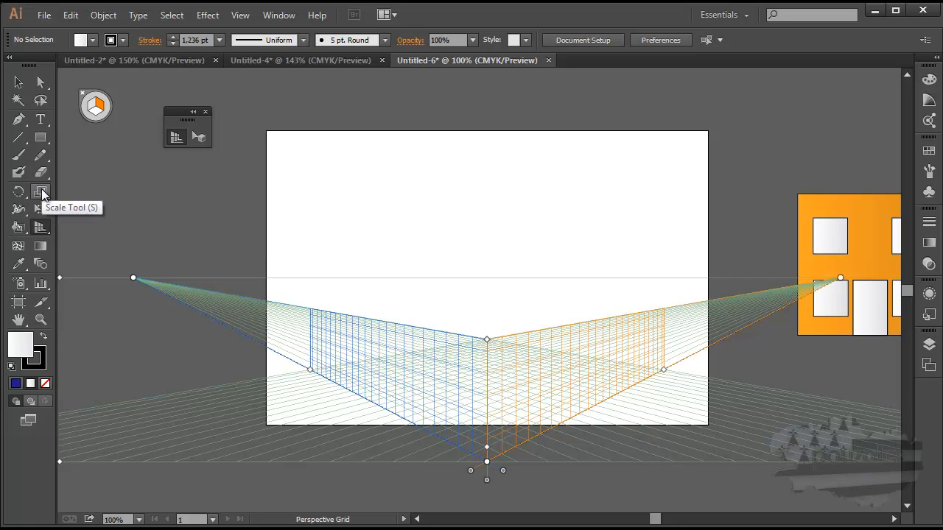
Draw a rectangle about 166 pt high on the right plane, from the central edge's top to the ground line, and fill it with blue #3C3CCE.
left_click(42, 136)
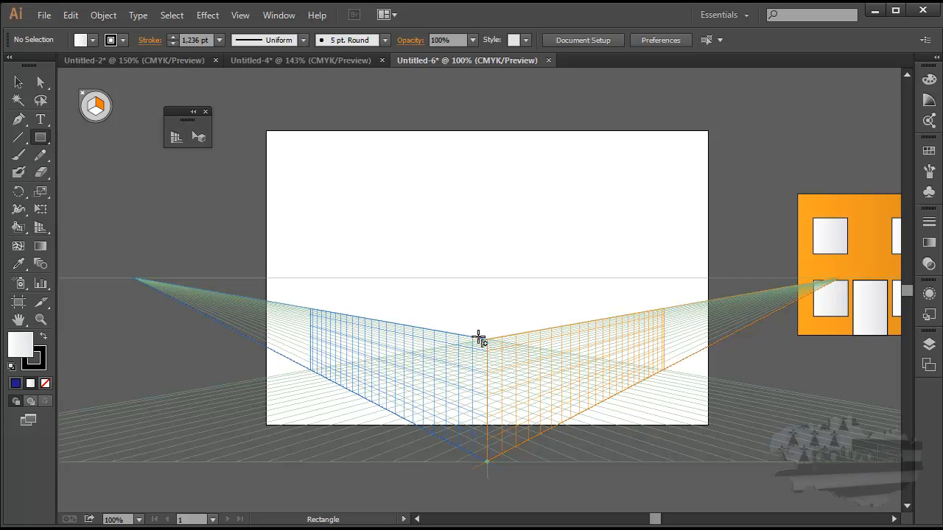
left_click_drag(488, 340, 598, 422)
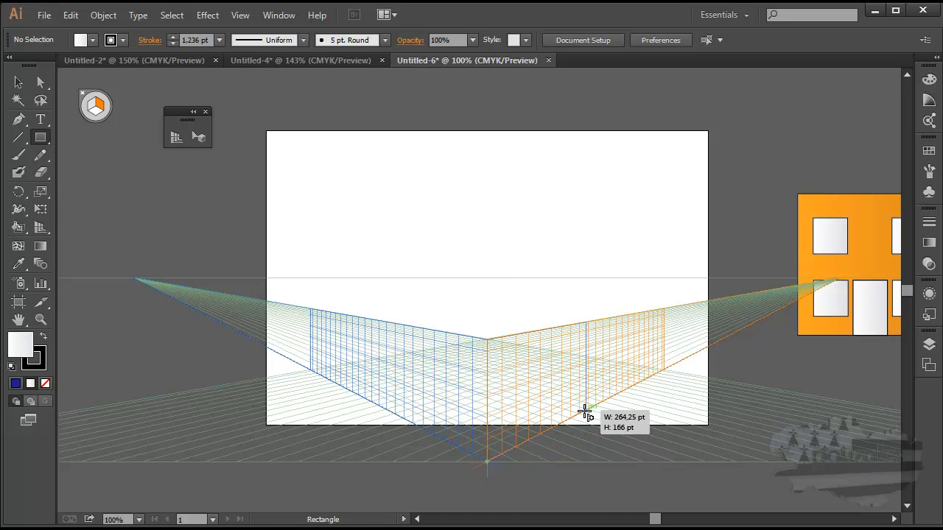
left_click_drag(571, 419, 570, 420)
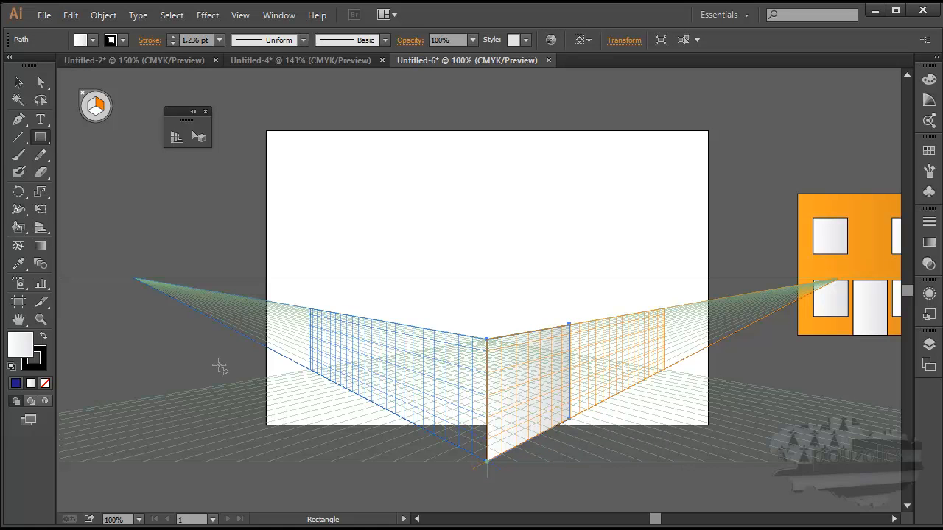
double_click(22, 354)
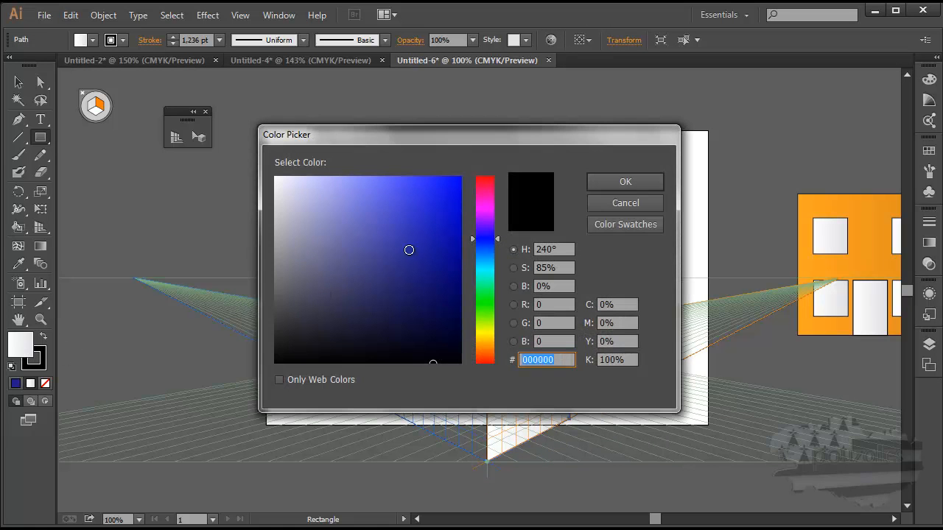
left_click(410, 212)
left_click(593, 184)
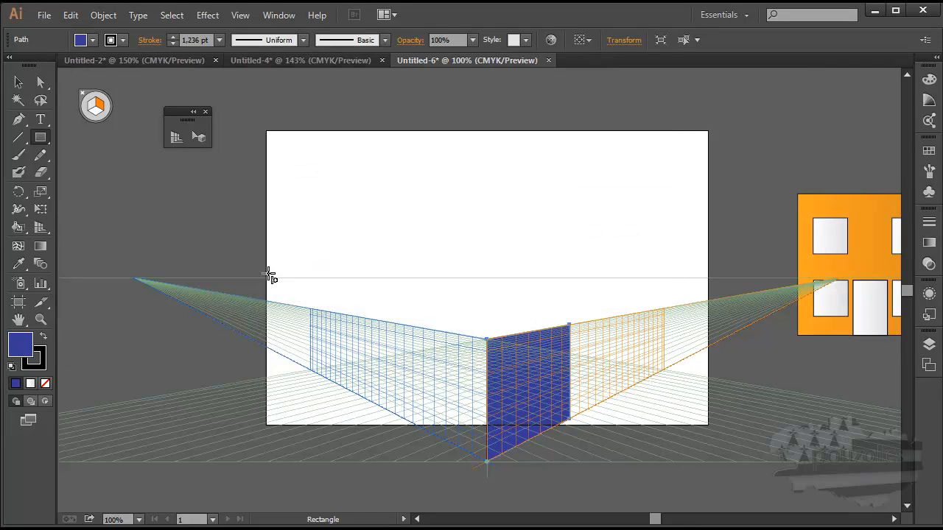
Draw an adjoining rectangle on the left perspective plane from the central edge's top to the ground line, and fill it with pink #C23ECC.
key("shift+v")
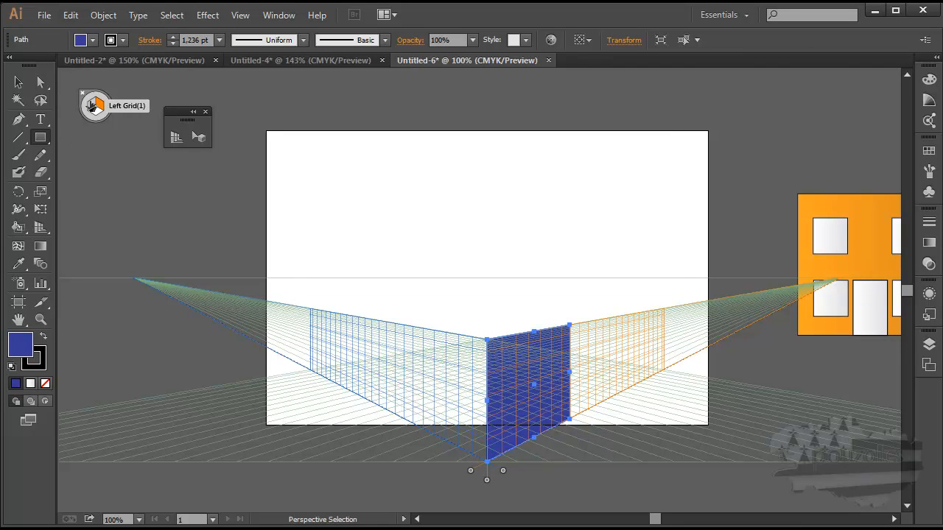
left_click(92, 108)
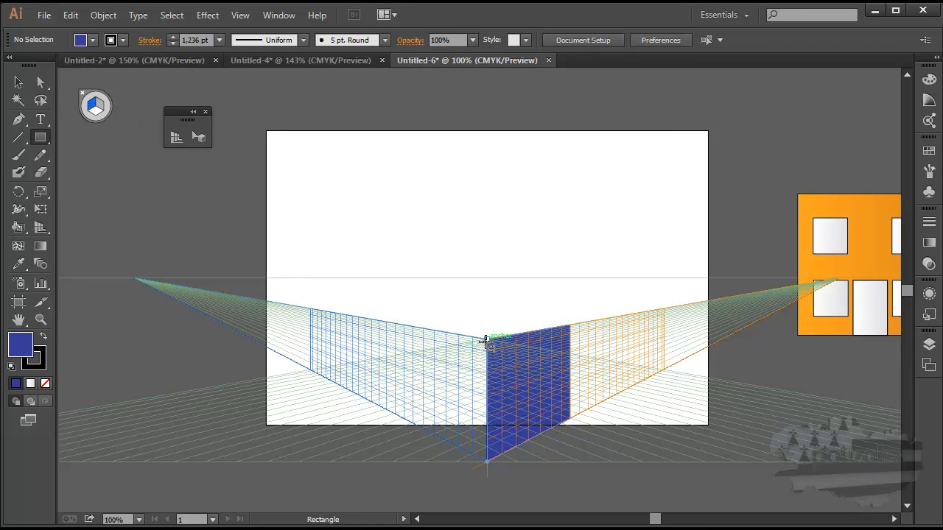
mouse_move(485, 339)
left_mouse_down()
mouse_move(438, 351)
mouse_move(408, 421)
left_mouse_up()
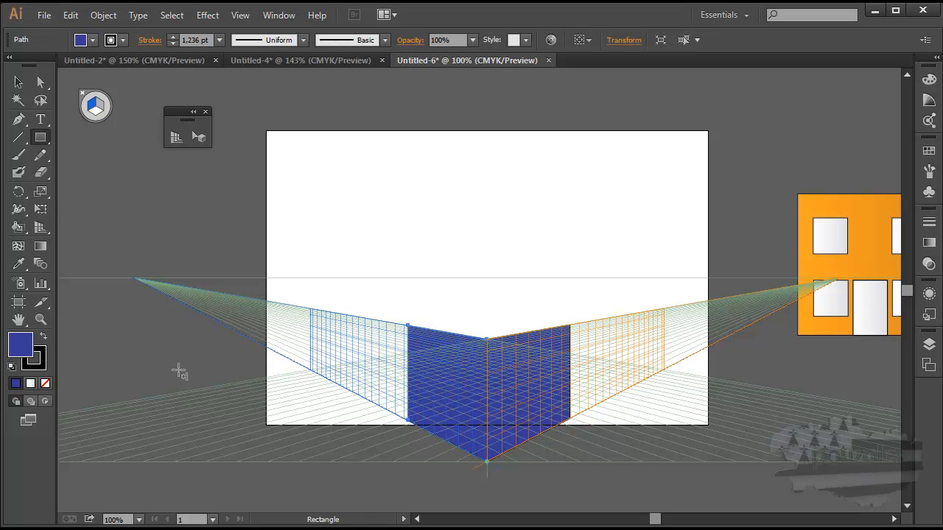
double_click(19, 347)
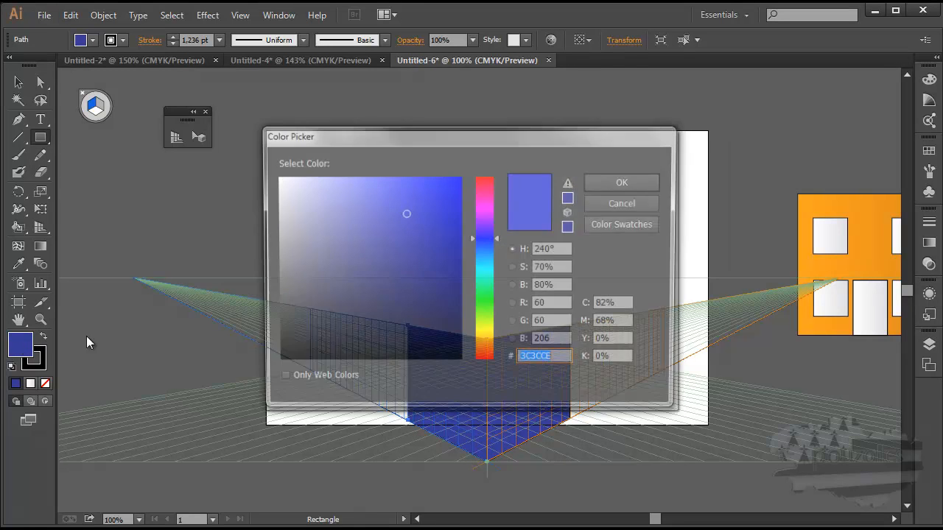
left_click(486, 207)
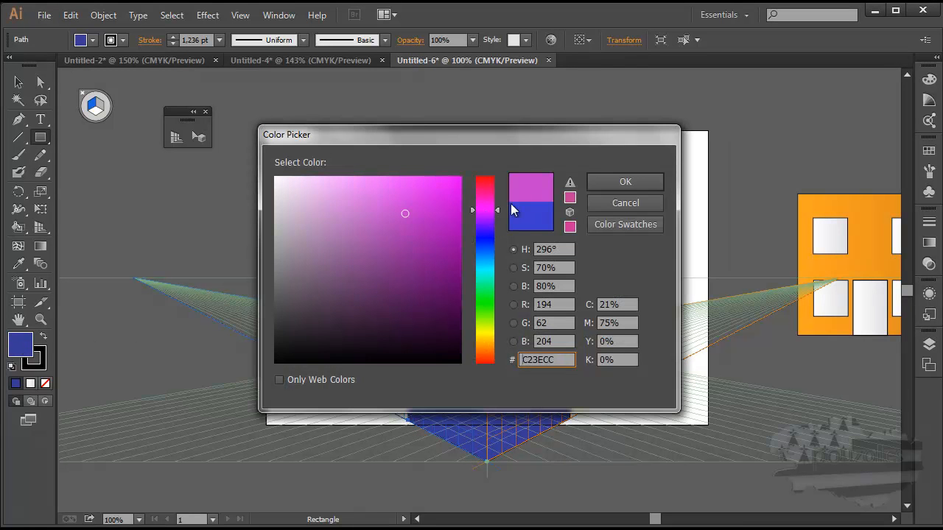
left_click(605, 183)
Draw the box's top face on the horizontal plane between the walls' outer upper corners, and fill it with ochre #CC9A40.
key("shift+v")
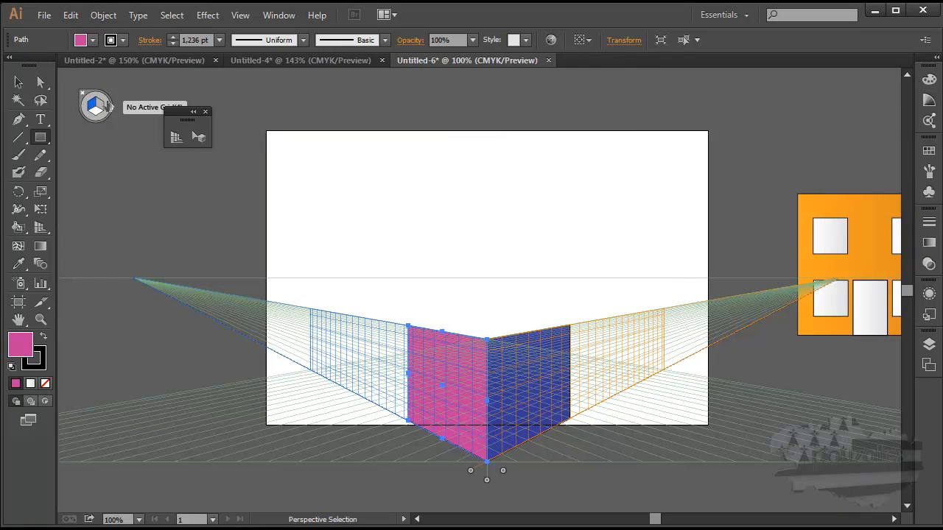
left_click(97, 112)
left_click(98, 113)
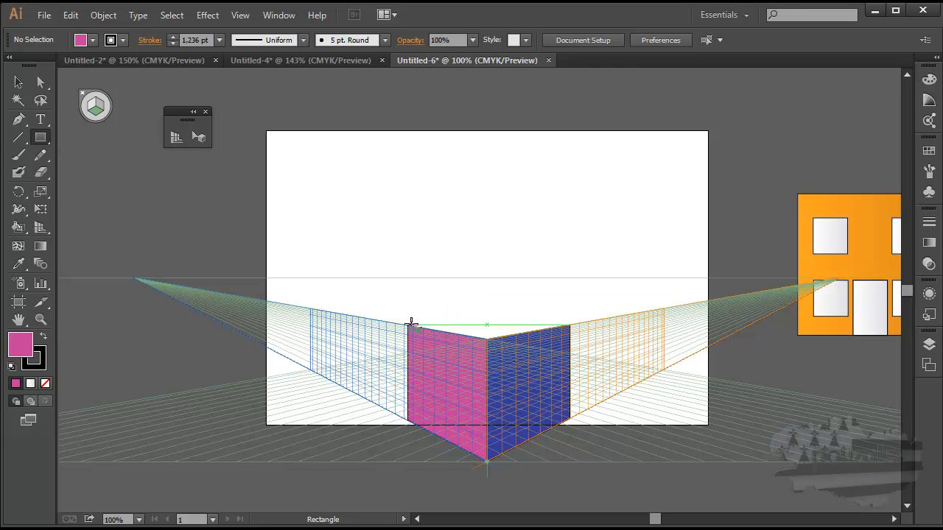
left_click_drag(410, 322, 569, 324)
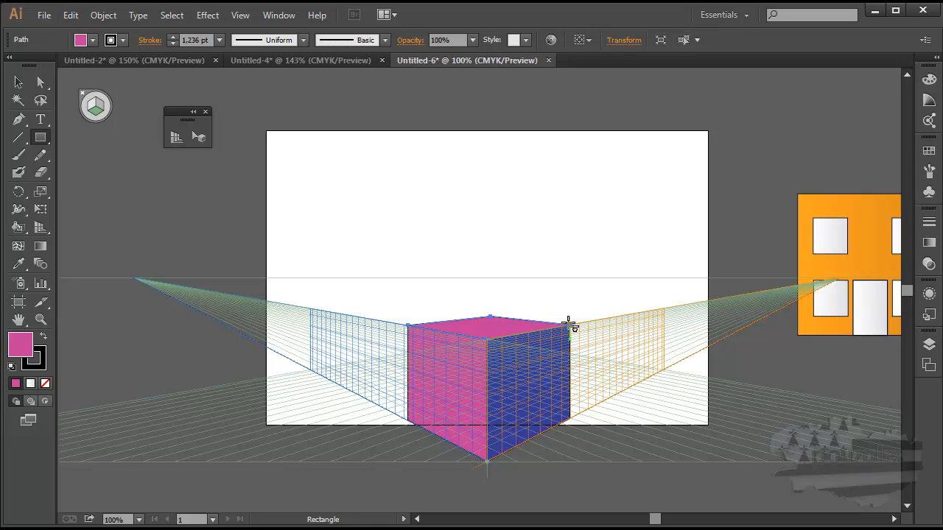
double_click(19, 348)
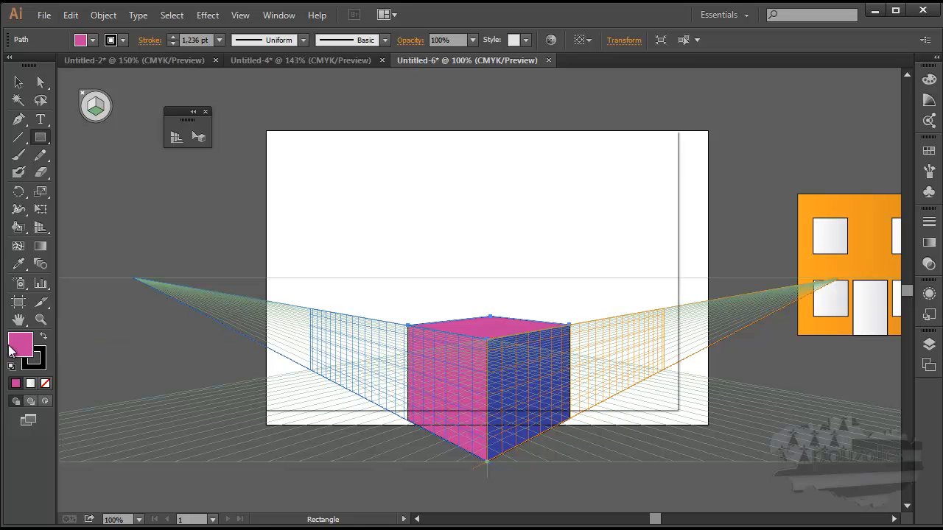
left_click(492, 341)
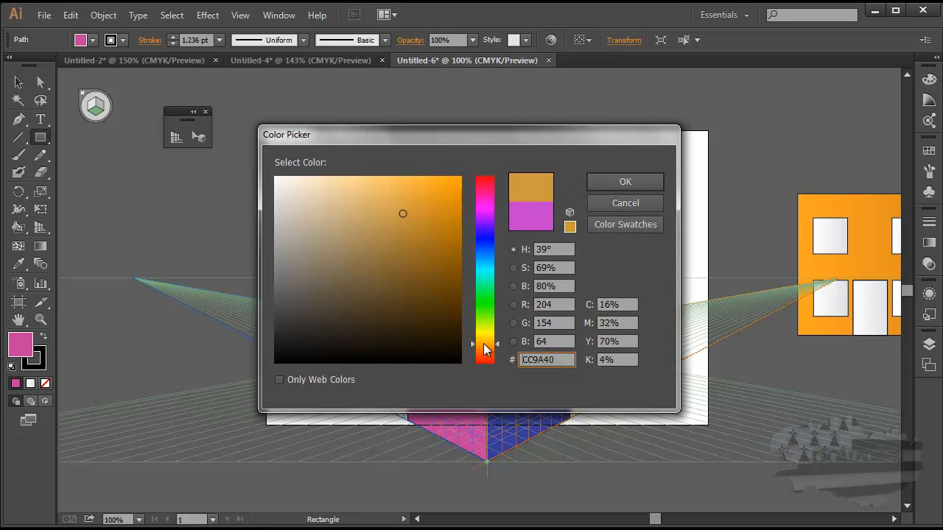
left_click(649, 181)
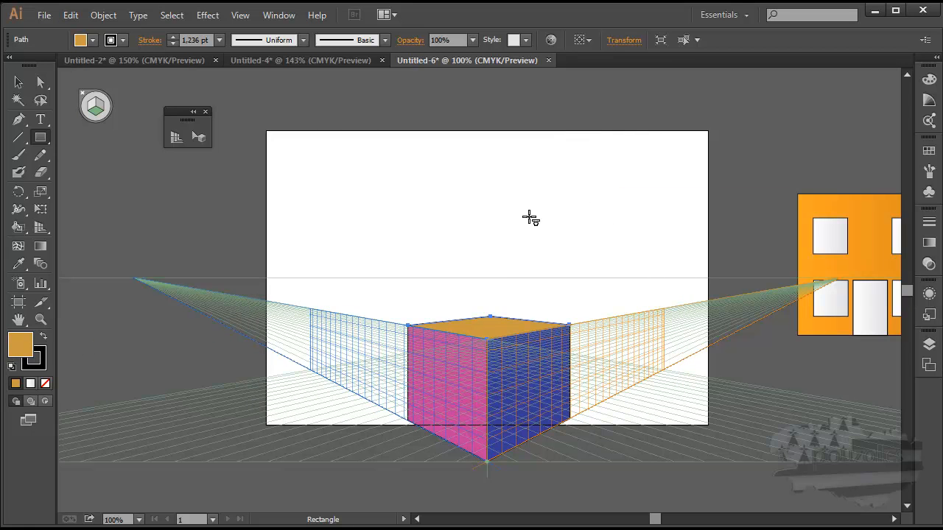
Select all three faces of the box and move them off the grid to the upper middle of the artboard.
left_click(18, 81)
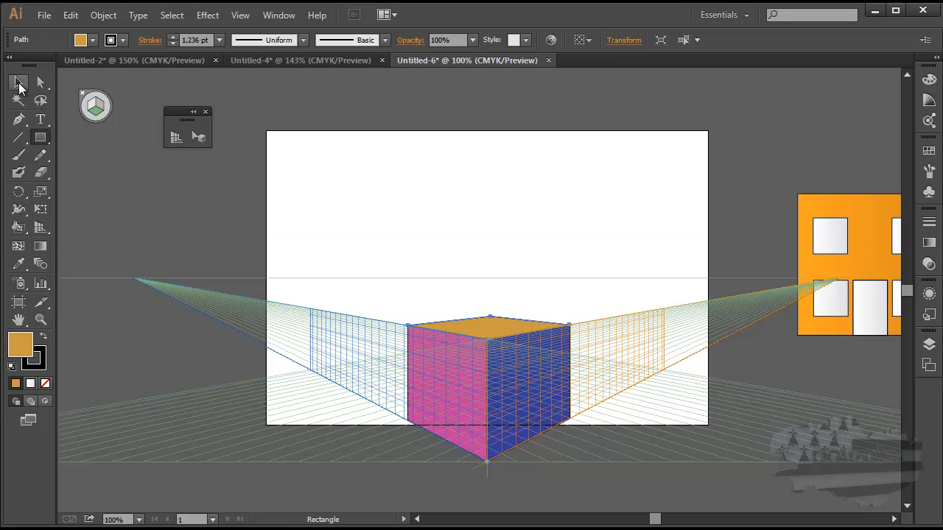
left_click_drag(366, 278, 571, 445)
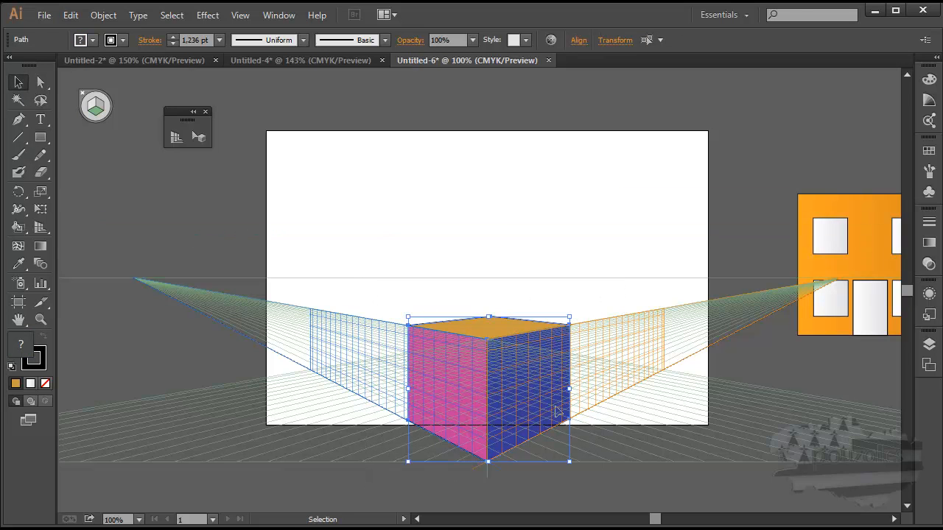
left_click_drag(509, 337, 500, 185)
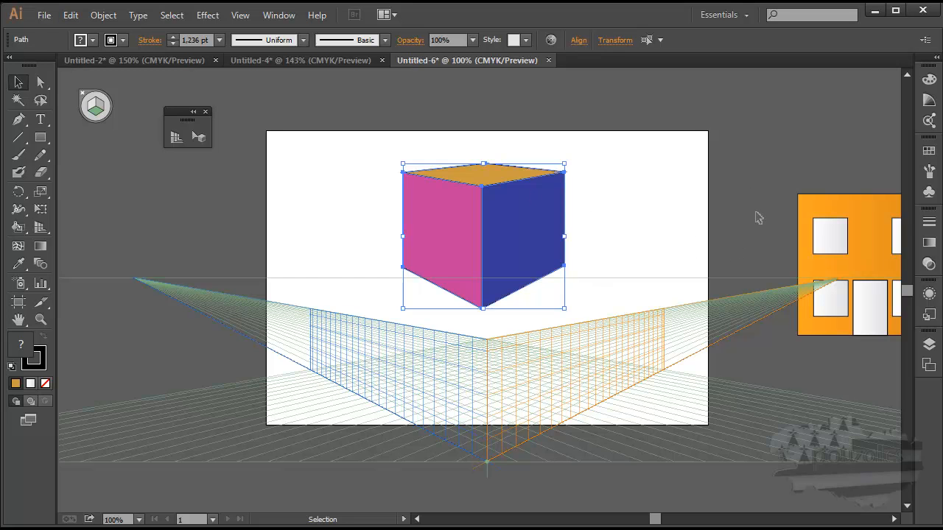
Attach the whole orange façade with the door to the left perspective plane, with its edge on the central vertical and its base on the ground line.
left_click_drag(759, 212, 562, 223)
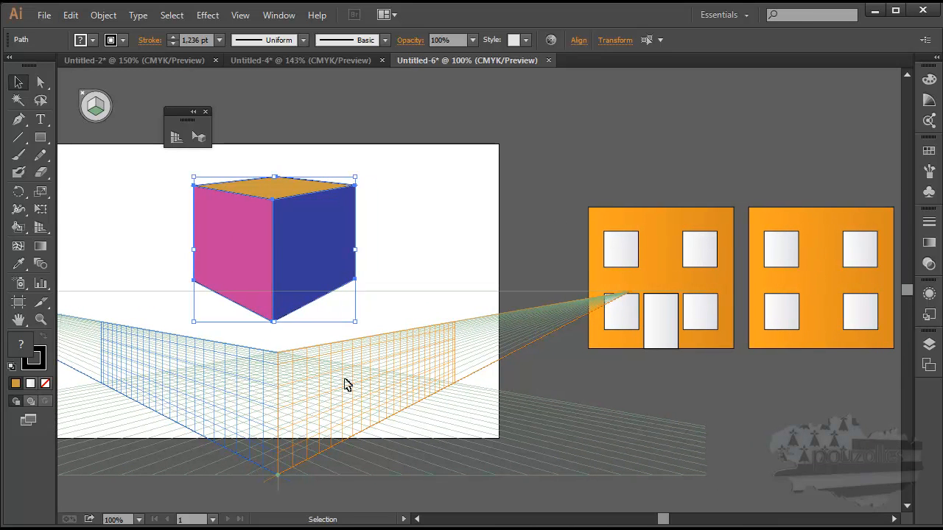
left_click(199, 138)
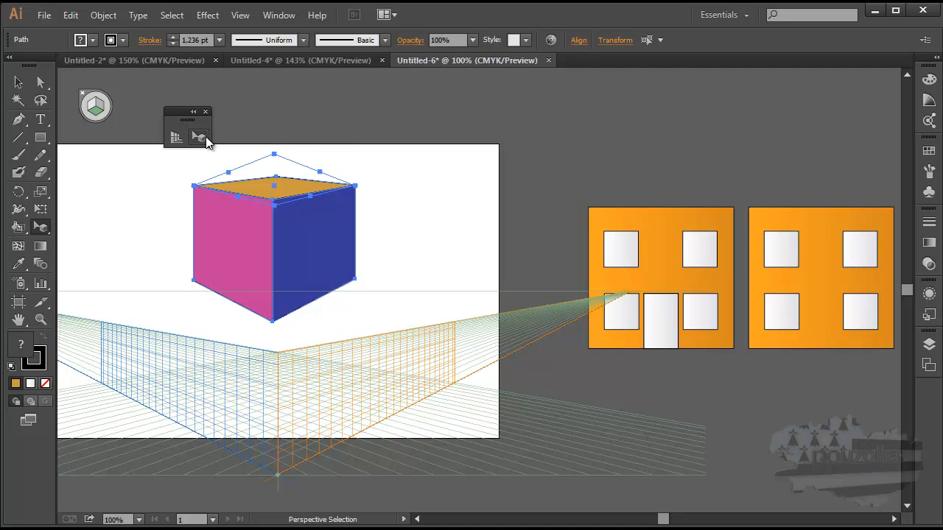
left_click(667, 242)
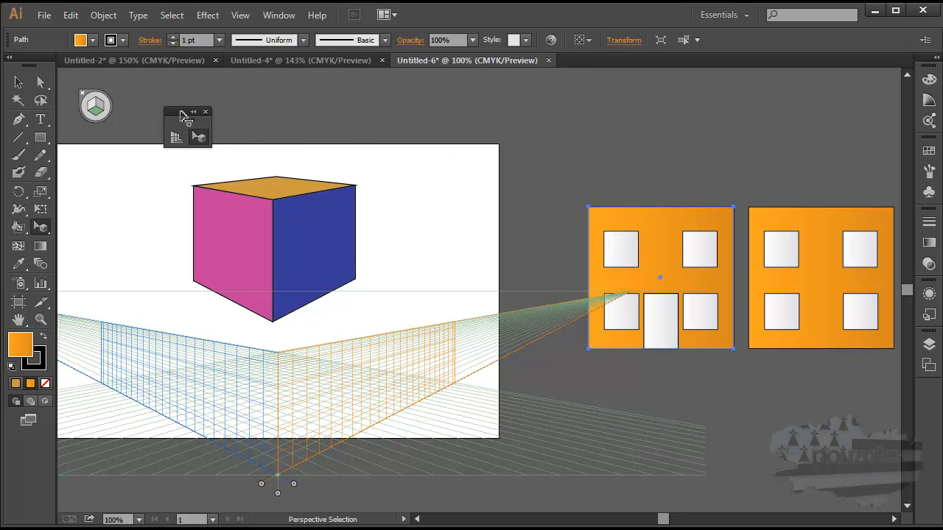
left_click(17, 82)
left_click_drag(567, 189, 744, 391)
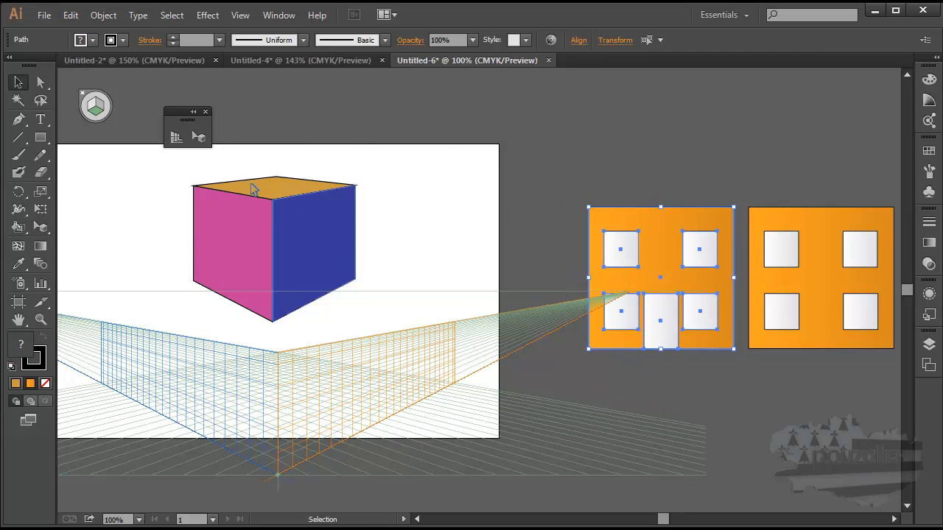
left_click(199, 136)
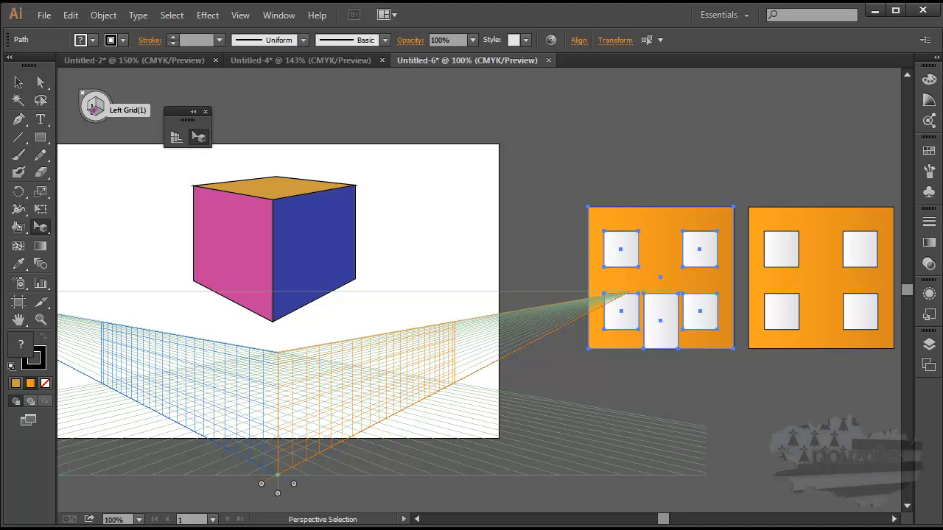
left_click(94, 107)
left_click_drag(665, 259, 234, 371)
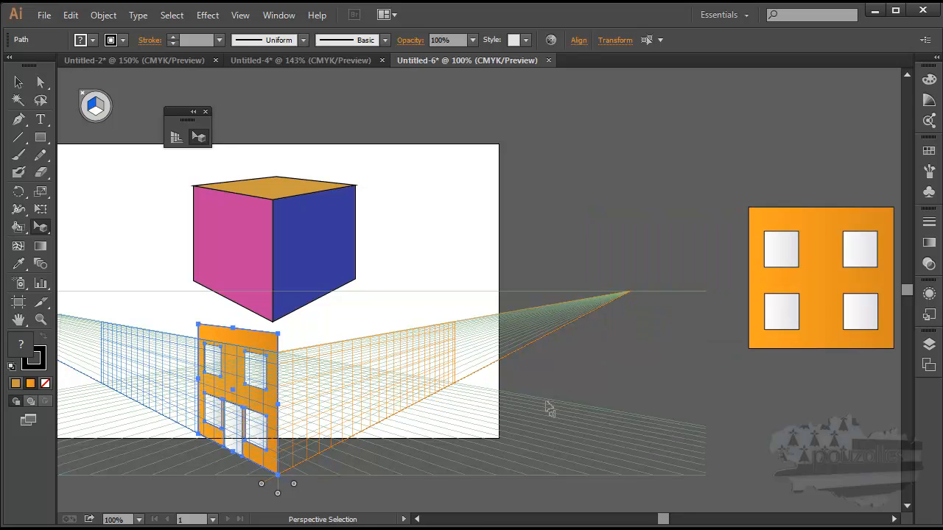
Select the whole orange façade with four windows and no door beside the artboard.
left_click_drag(724, 193, 846, 398)
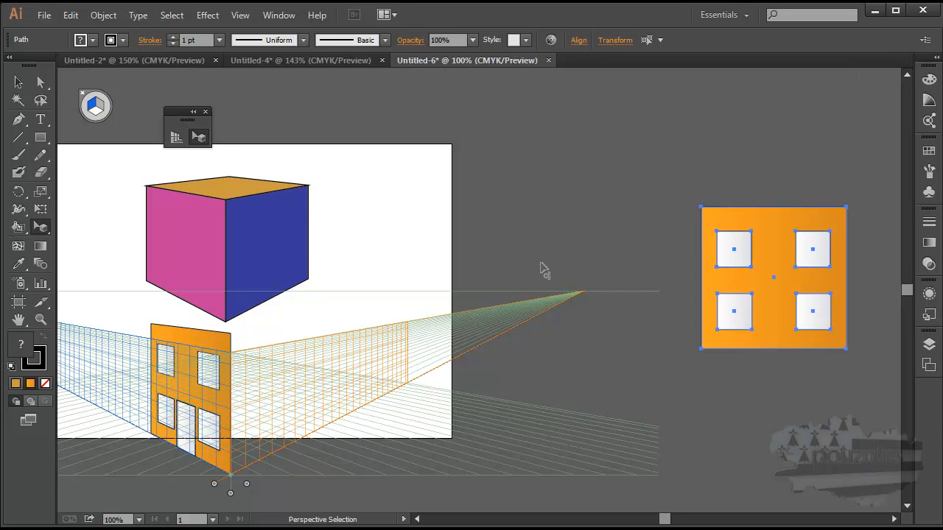
left_click_drag(764, 225, 726, 226)
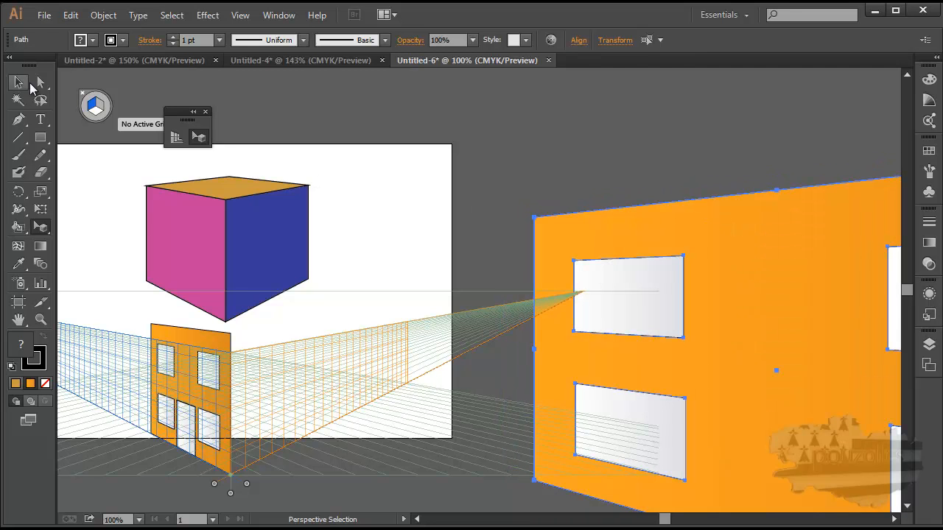
left_click(98, 109)
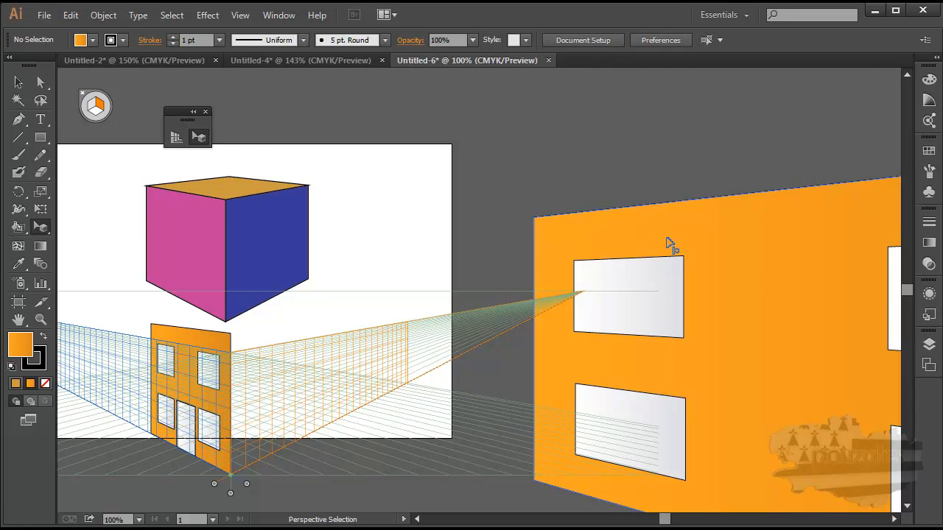
left_click_drag(720, 249, 683, 255)
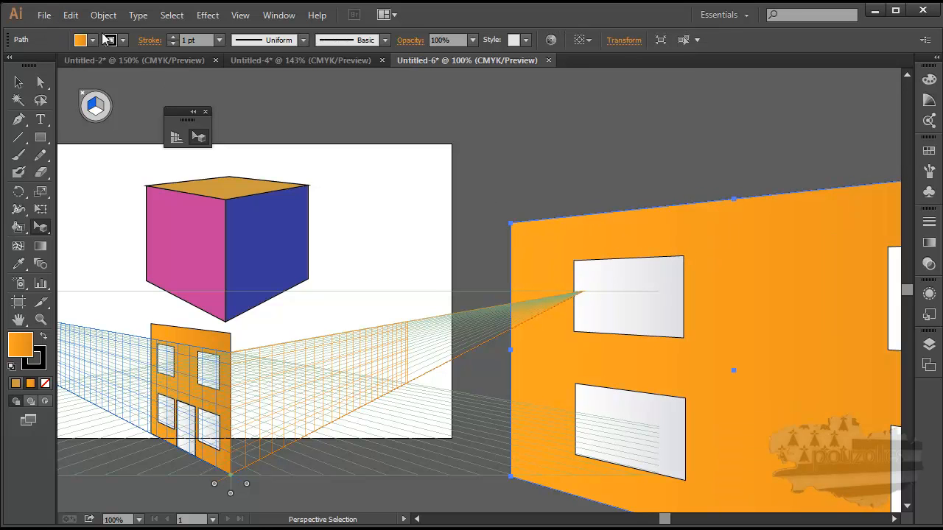
key("ctrl+z")
key("ctrl+z")
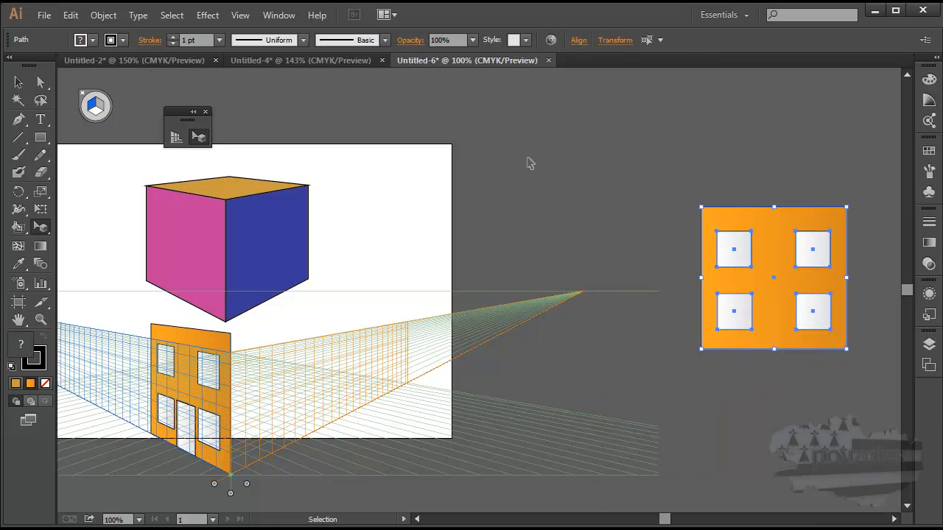
Attach the selected four-window façade to the right perspective plane, with its edge on the central vertical and its base on the ground line.
left_click(100, 108)
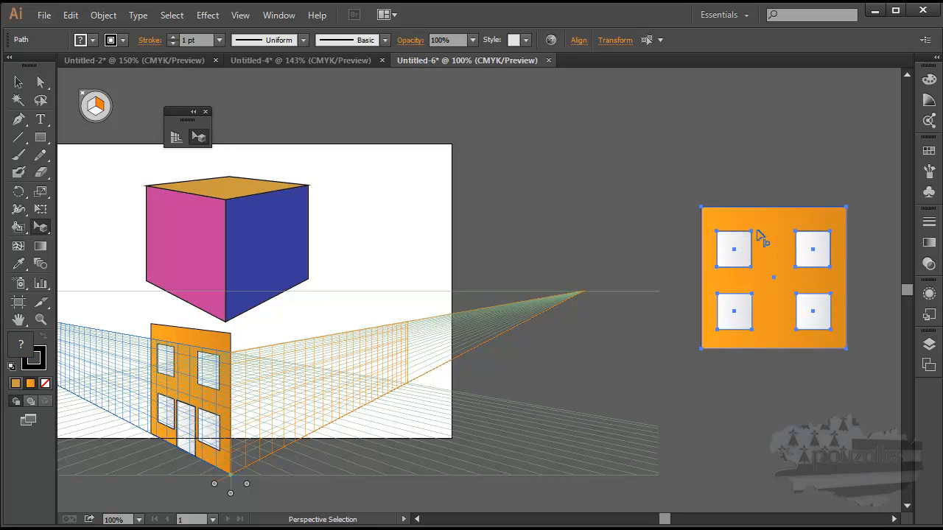
left_click_drag(769, 232, 272, 352)
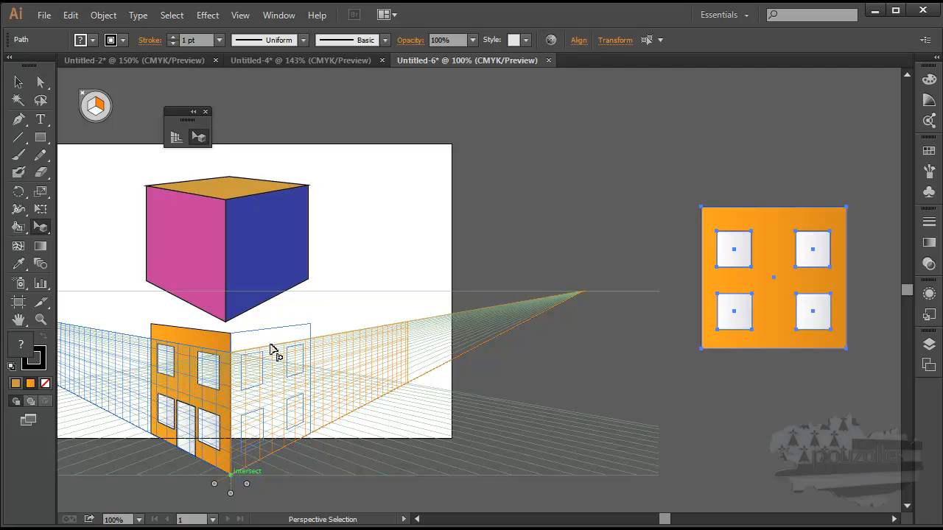
left_click_drag(273, 356, 273, 345)
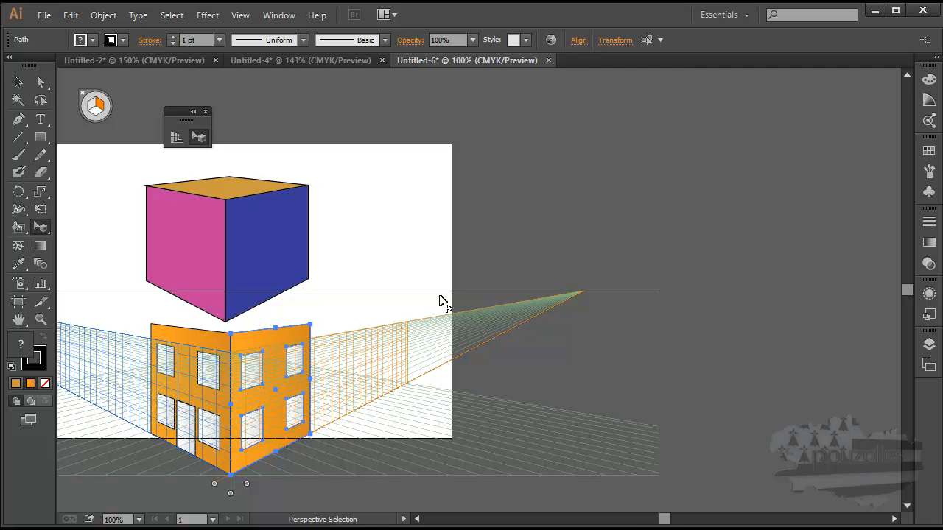
Select all three faces of the coloured box and move them together, undistorted, off the artboard to its upper right.
left_click_drag(117, 170, 341, 324)
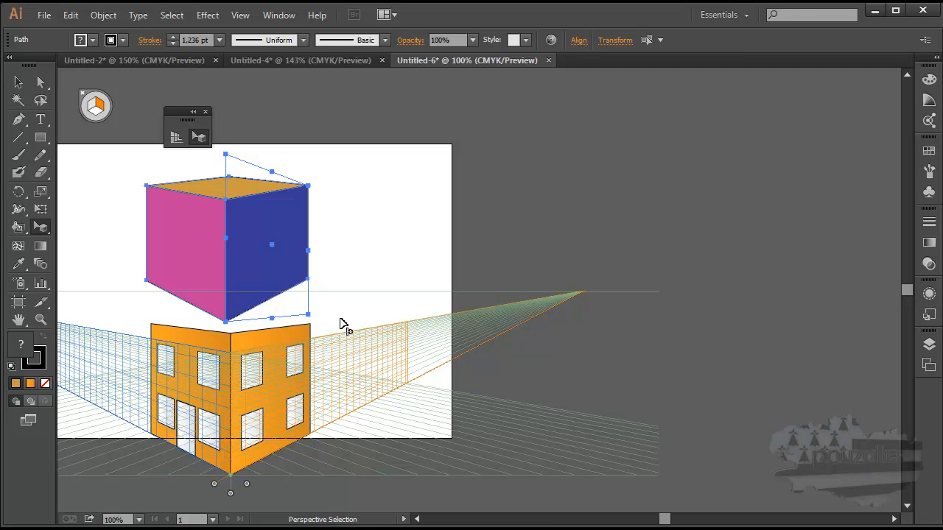
left_click_drag(258, 238, 663, 219)
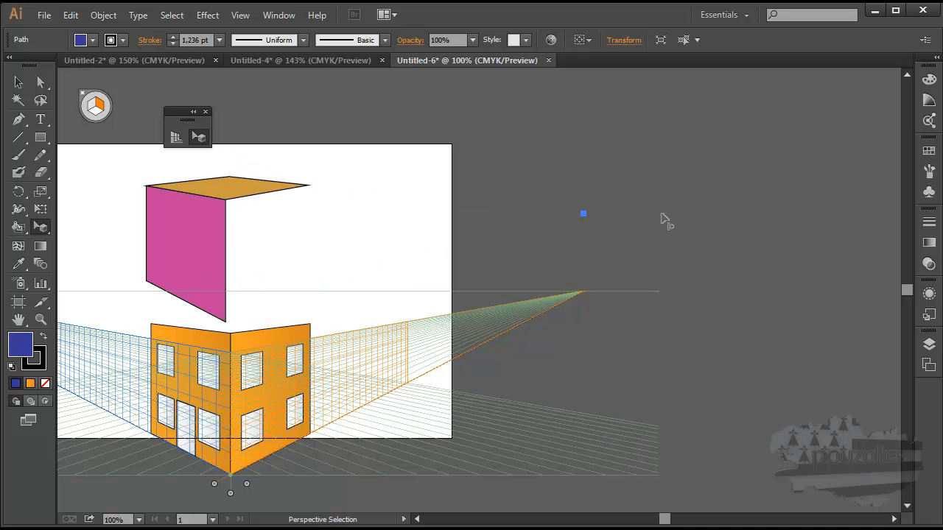
left_click(70, 15)
left_click(82, 31)
key("v")
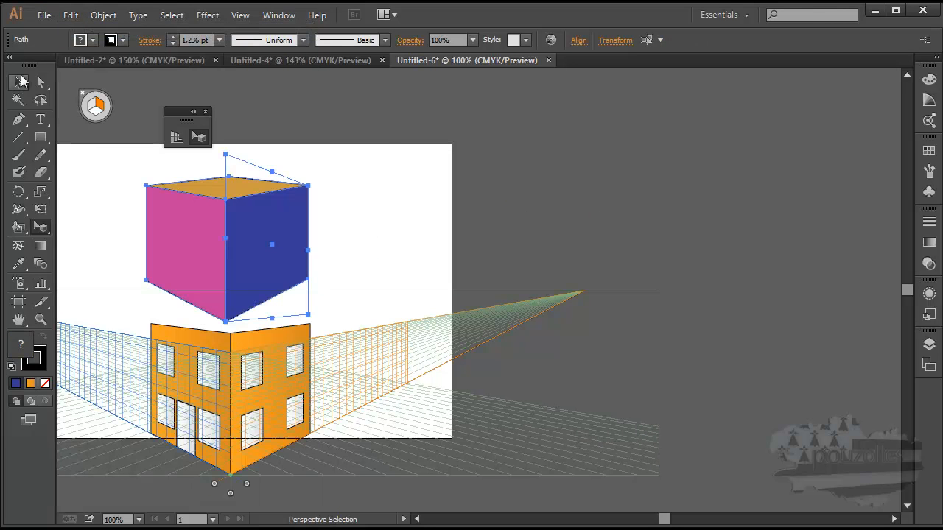
left_click_drag(194, 233, 660, 190)
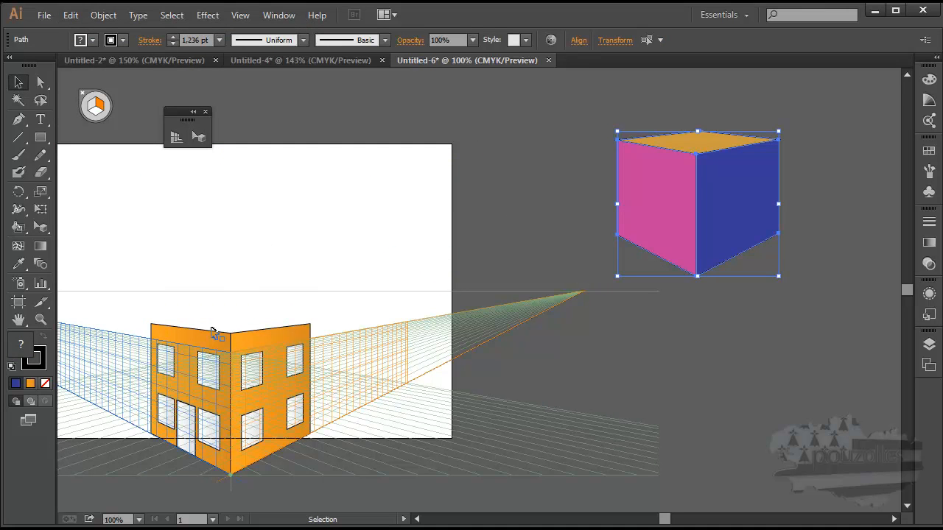
Raise the vertical extent of the perspective grid well above the tops of the house walls.
left_click_drag(179, 420, 295, 379)
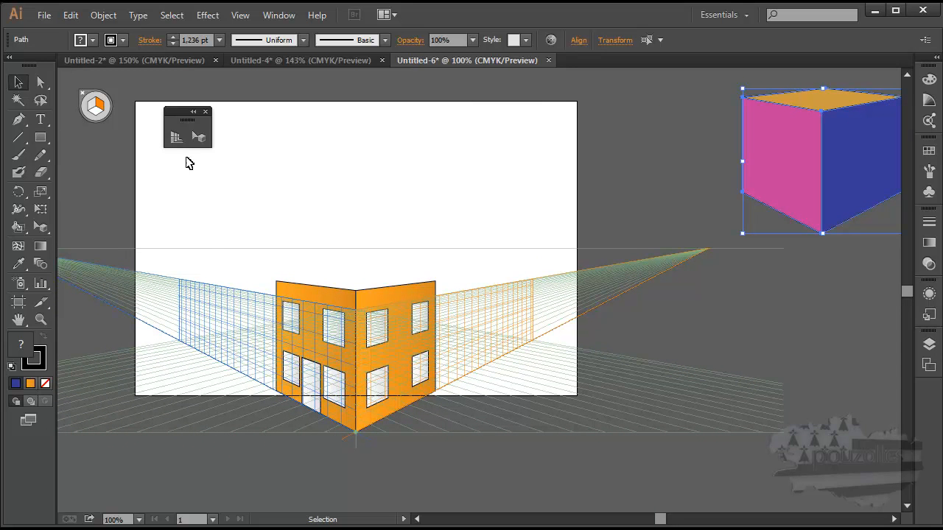
left_click(176, 137)
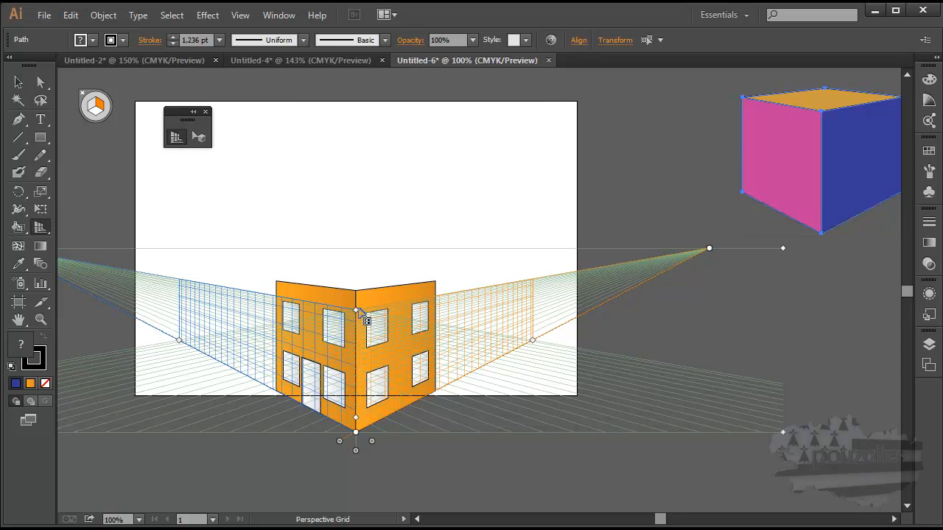
left_click_drag(359, 313, 362, 202)
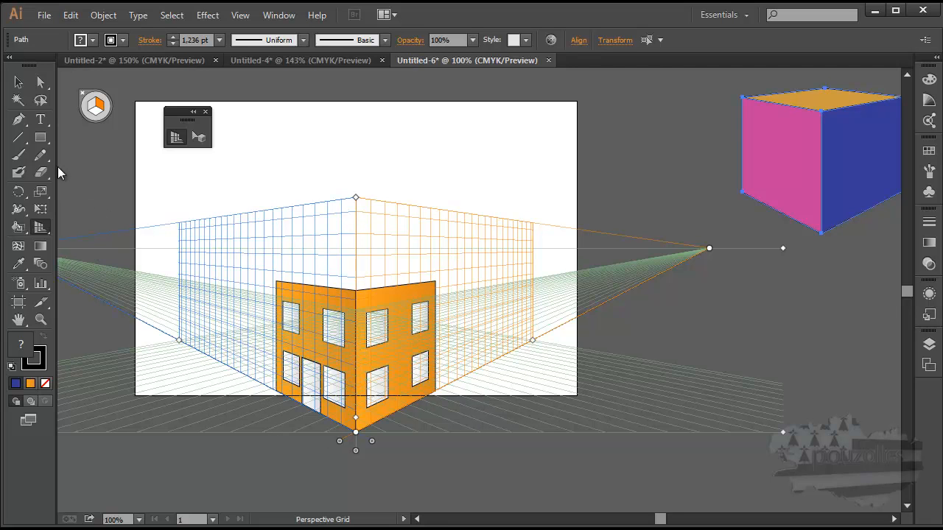
Create a 3-sided polygon with a radius of 93,2168 pt at the artboard's upper left.
left_click(40, 137)
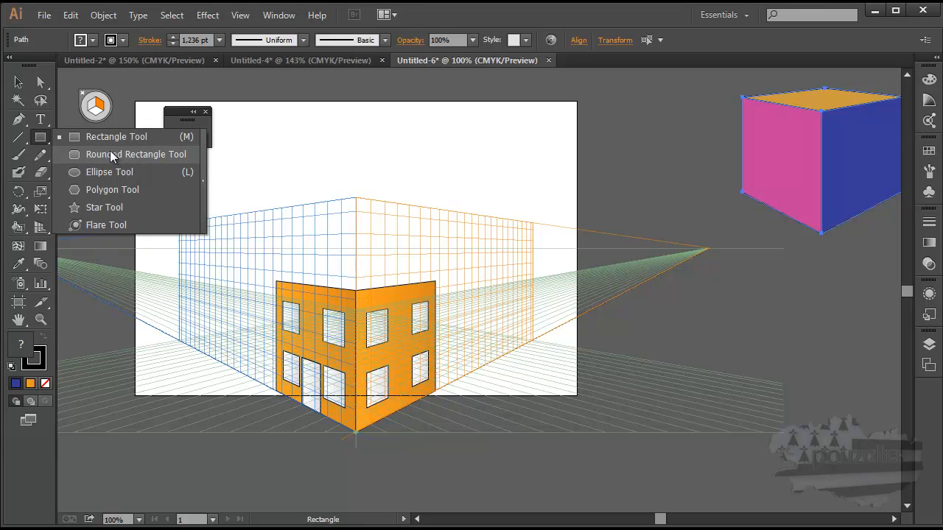
left_click(112, 190)
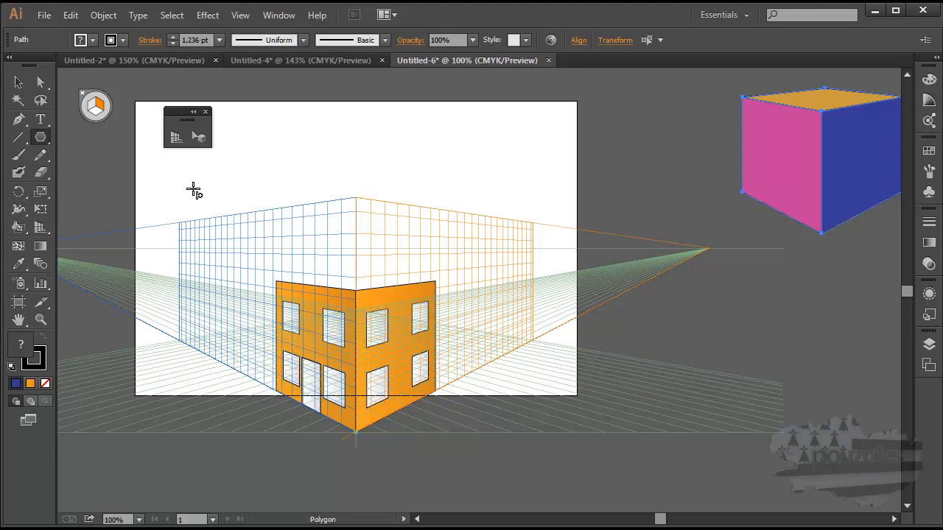
left_click(158, 190)
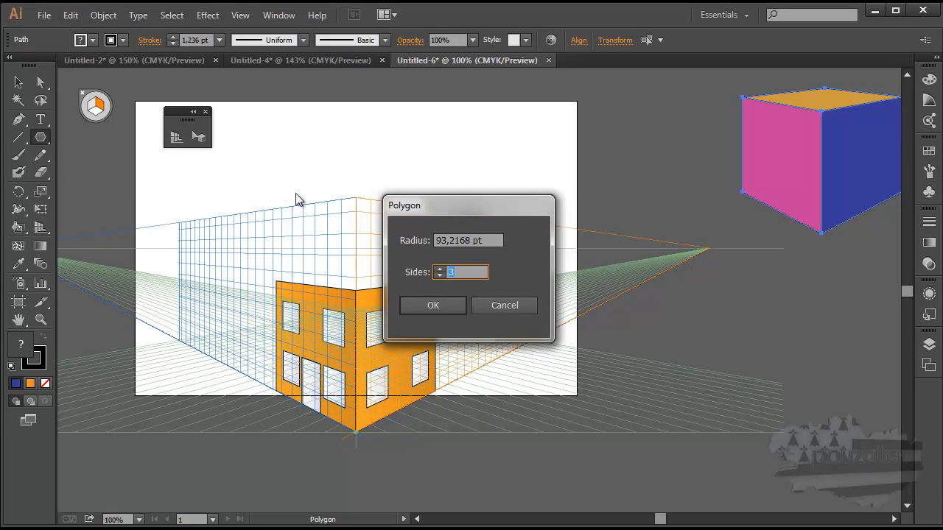
left_click(451, 307)
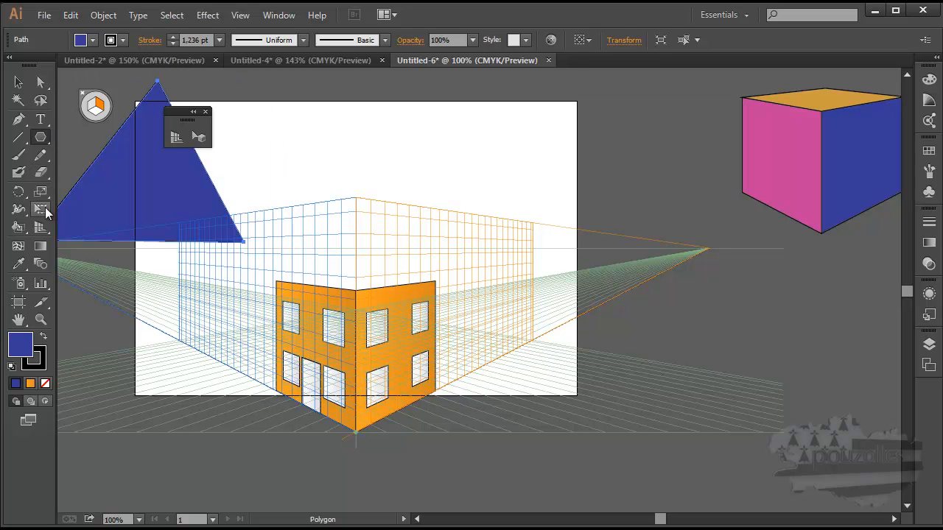
left_click(198, 136)
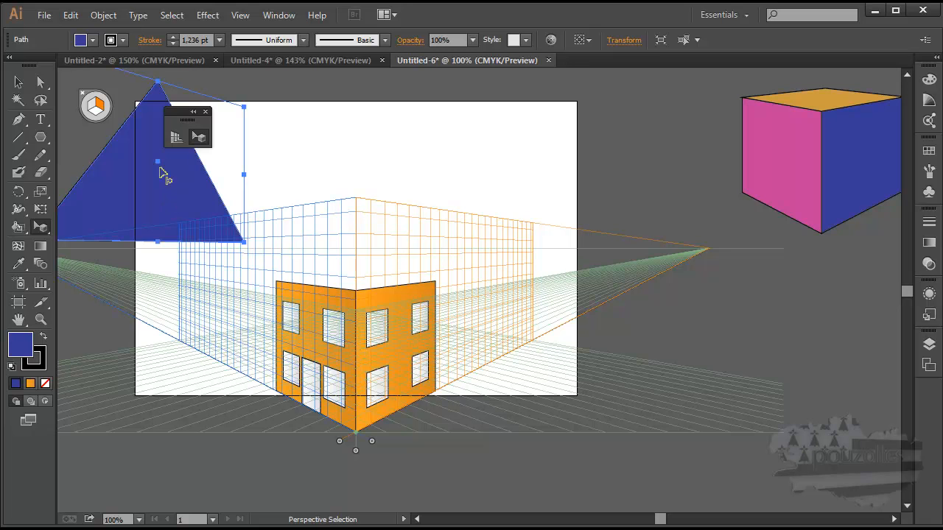
left_click(91, 105)
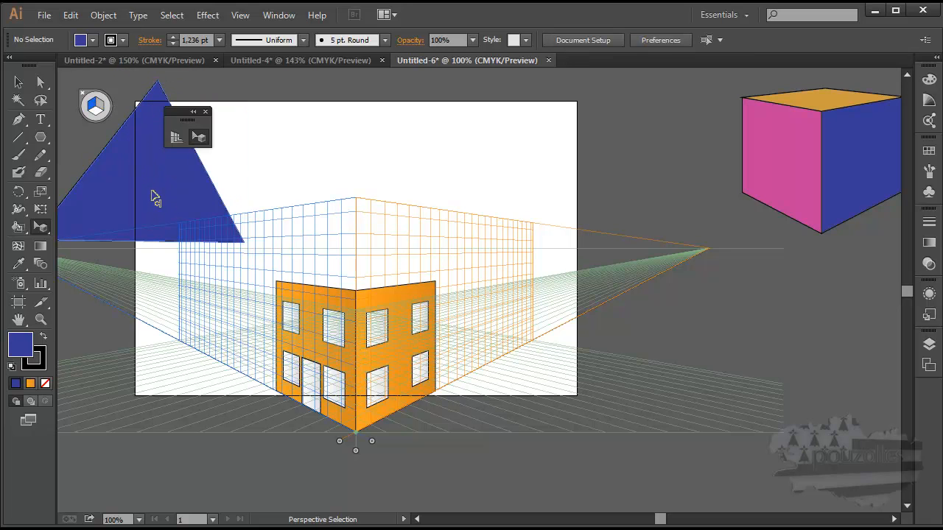
left_click_drag(162, 194, 335, 243)
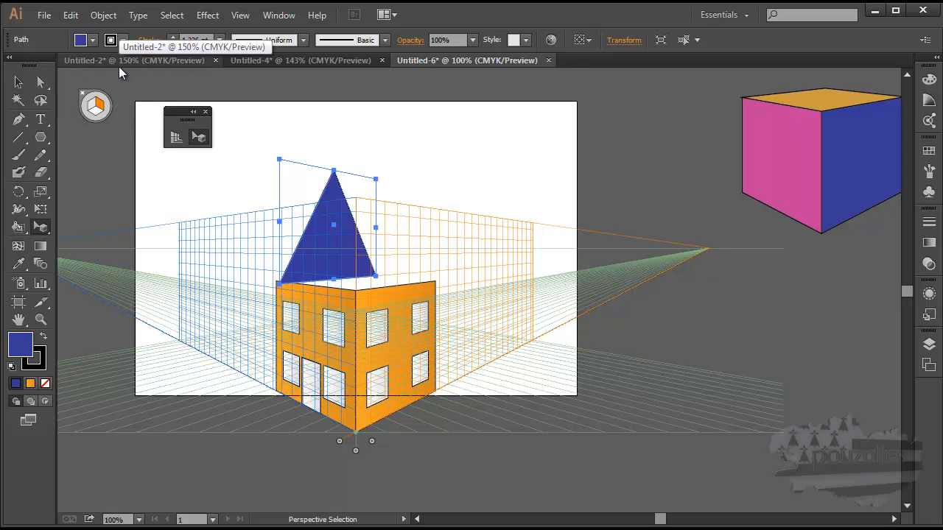
key("ctrl+z")
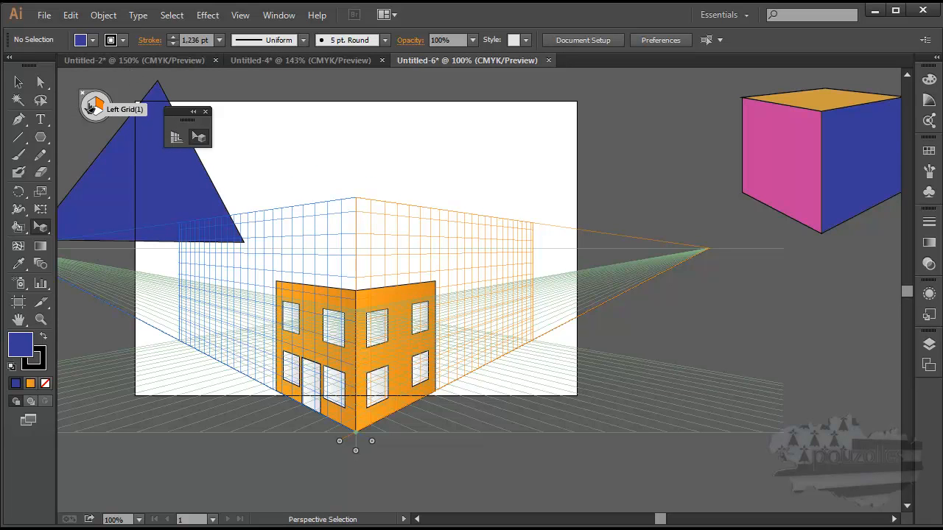
Attach the blue triangle to the right perspective plane above the right wall, and stretch its base across the wall's full top edge.
mouse_move(169, 185)
left_mouse_down()
mouse_move(275, 231)
mouse_move(166, 185)
left_mouse_up()
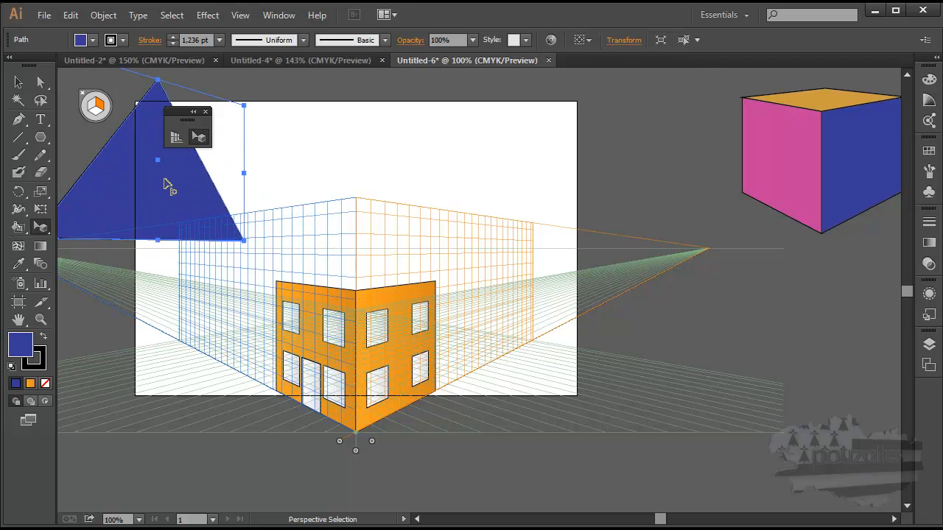
left_click_drag(165, 185, 399, 253)
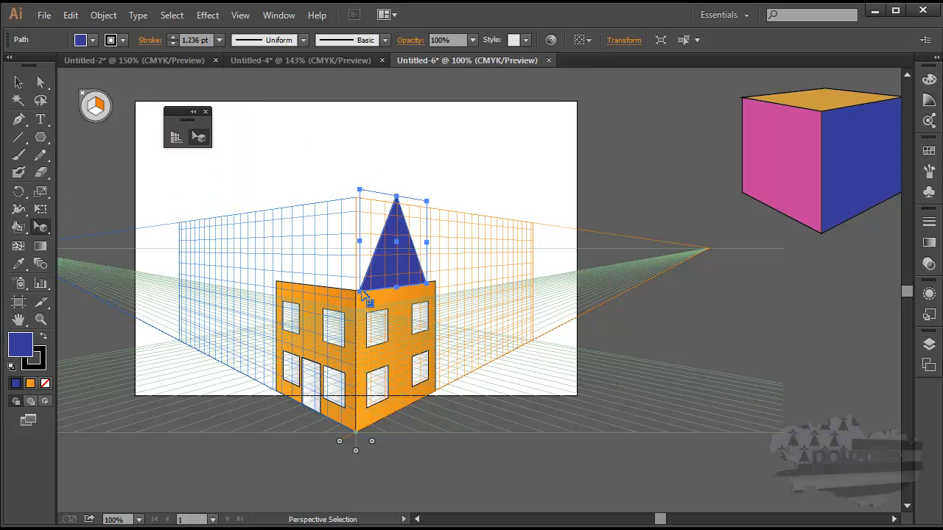
left_click_drag(361, 292, 436, 284)
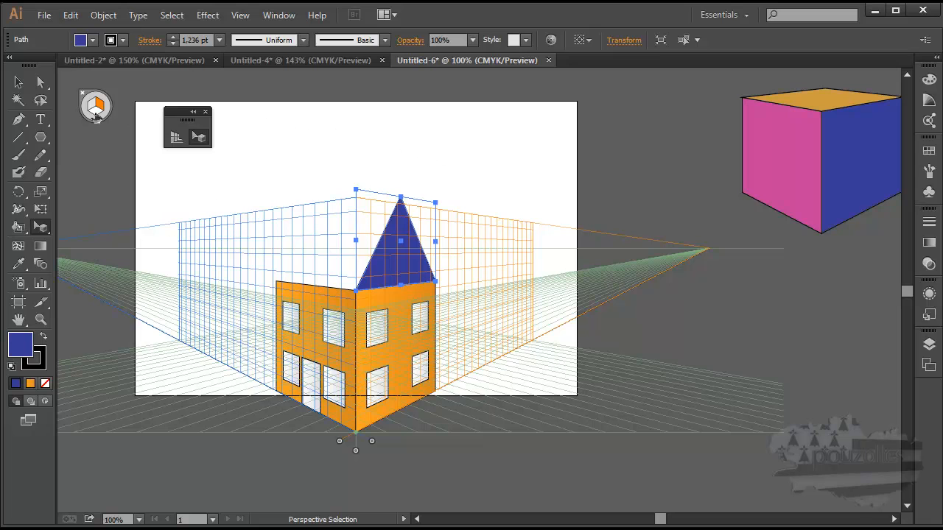
Draw a rectangle on the left perspective plane from the left wall's outer top corner to the triangle's apex.
left_click(94, 109)
left_click_drag(41, 137, 86, 137)
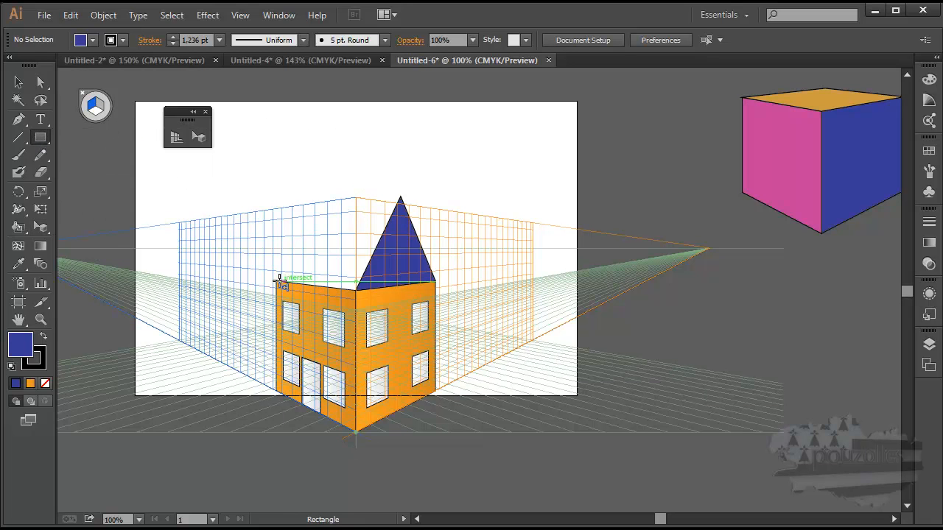
left_click_drag(277, 281, 402, 197)
Reshape the roof: move the rectangle's lower inner corner to the walls' shared corner, its outer upper corner inward, and the roof's apex toward the central vertical.
key("shift+v")
left_click(41, 81)
left_click(401, 296)
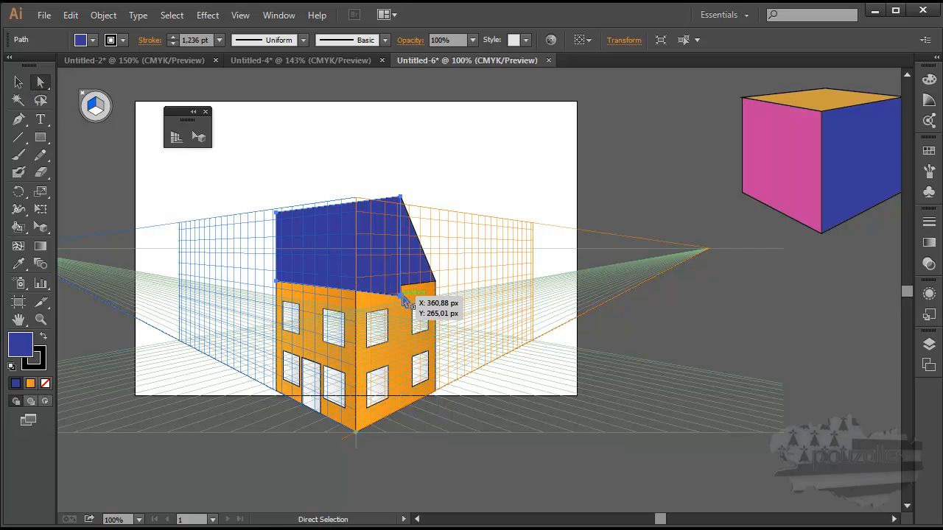
left_click_drag(403, 297, 356, 292)
left_click_drag(278, 212, 329, 210)
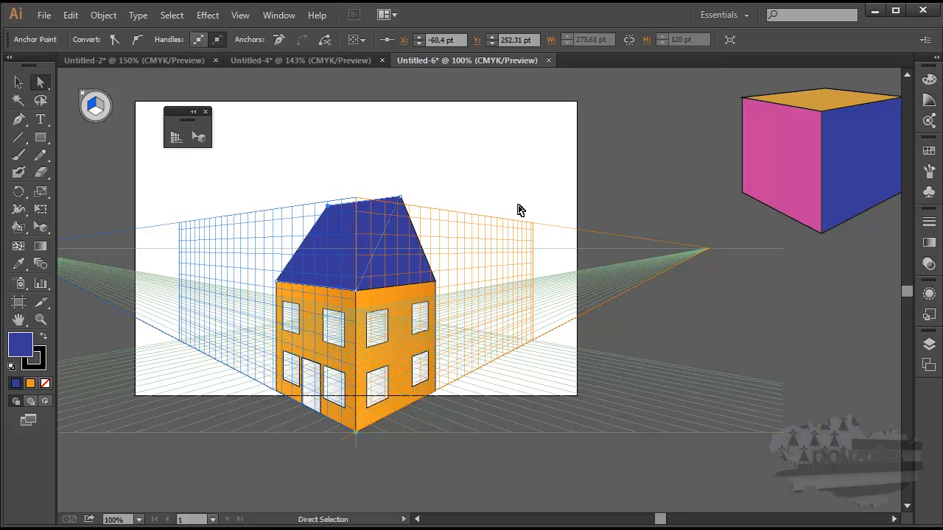
left_click_drag(402, 199, 372, 200)
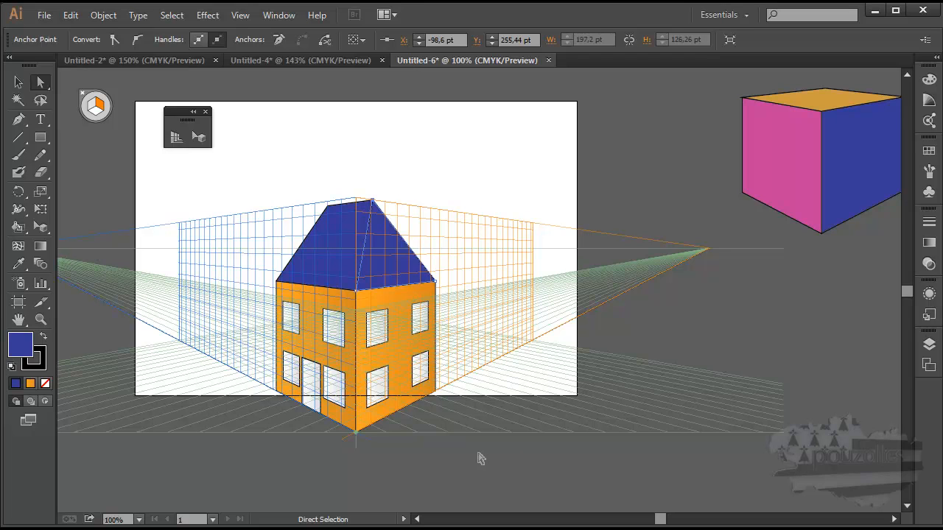
In document Untitled-4, move the cylinder down and slightly right, and the bottle rightward over the artboard's edge.
left_click(262, 59)
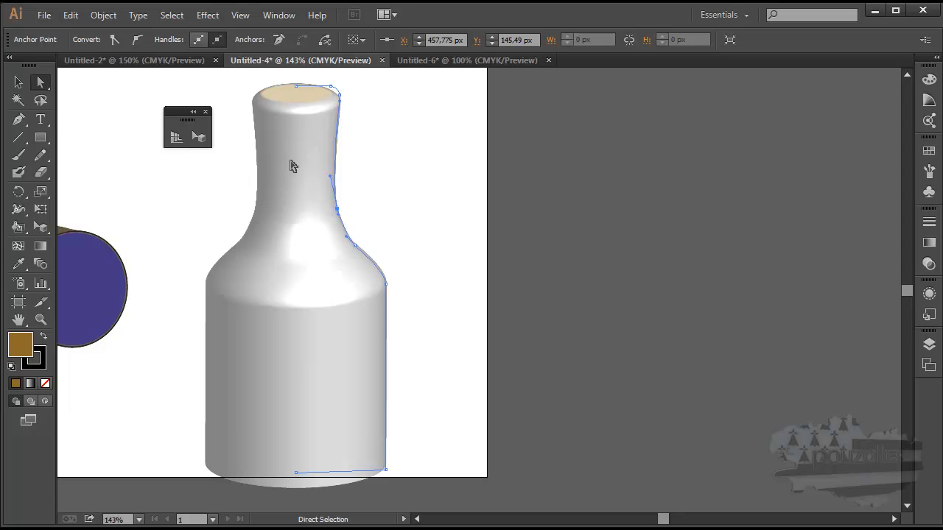
key("space")
left_click_drag(425, 332, 673, 333)
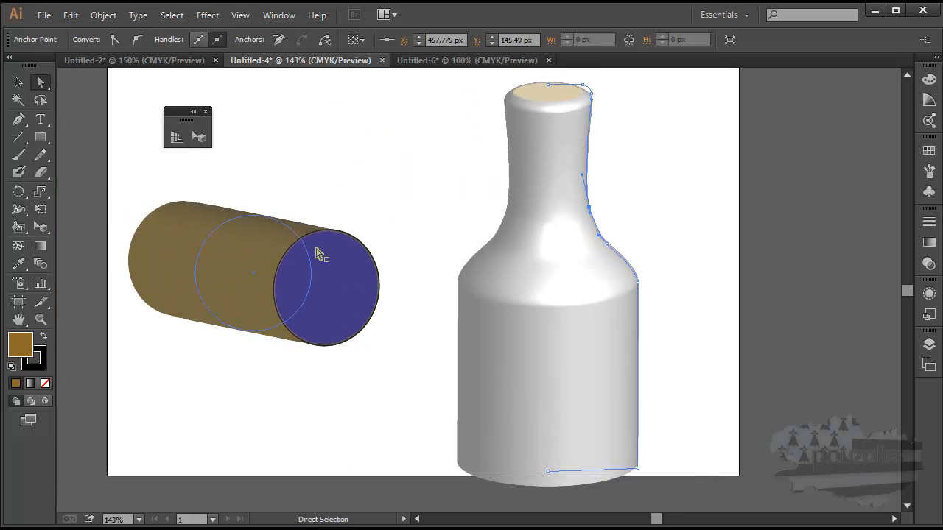
left_click_drag(248, 250, 277, 307)
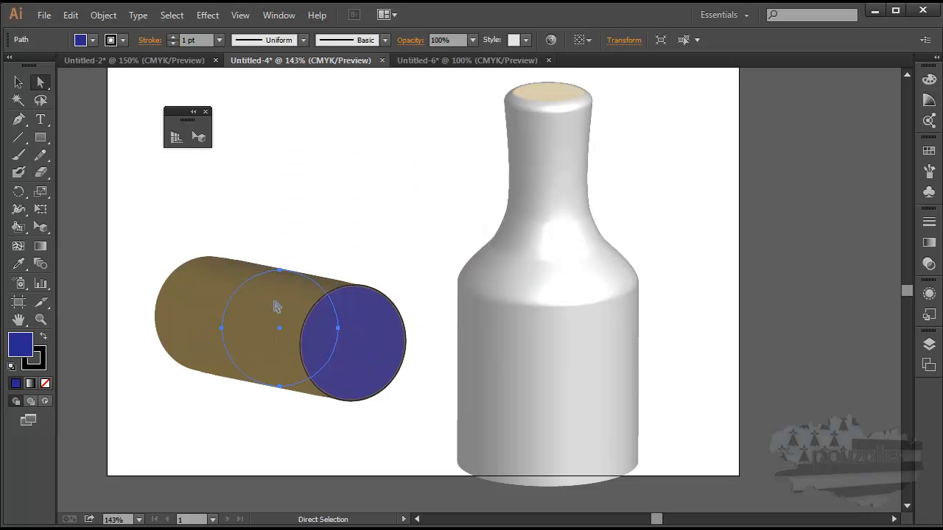
left_click_drag(587, 261, 837, 262)
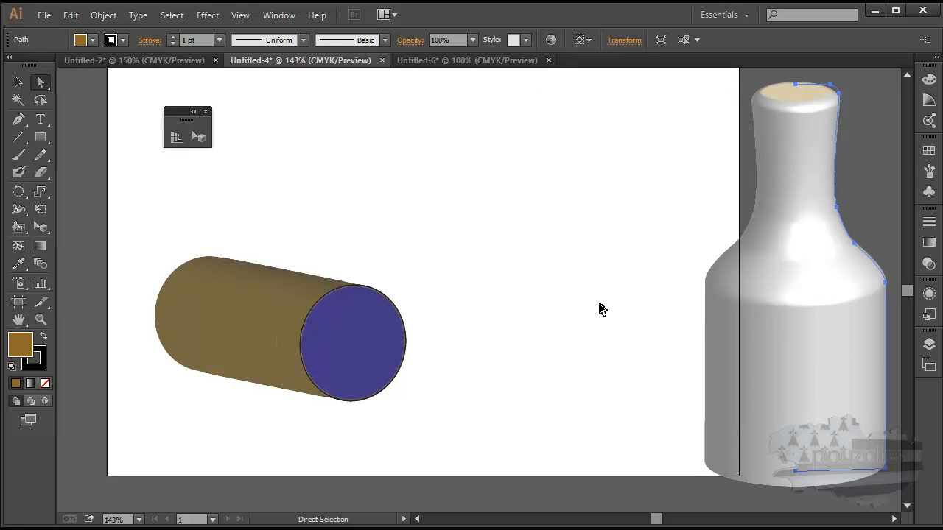
Review the artwork in the open documents Untitled-6, Untitled-2 and Untitled-4.
left_click(445, 63)
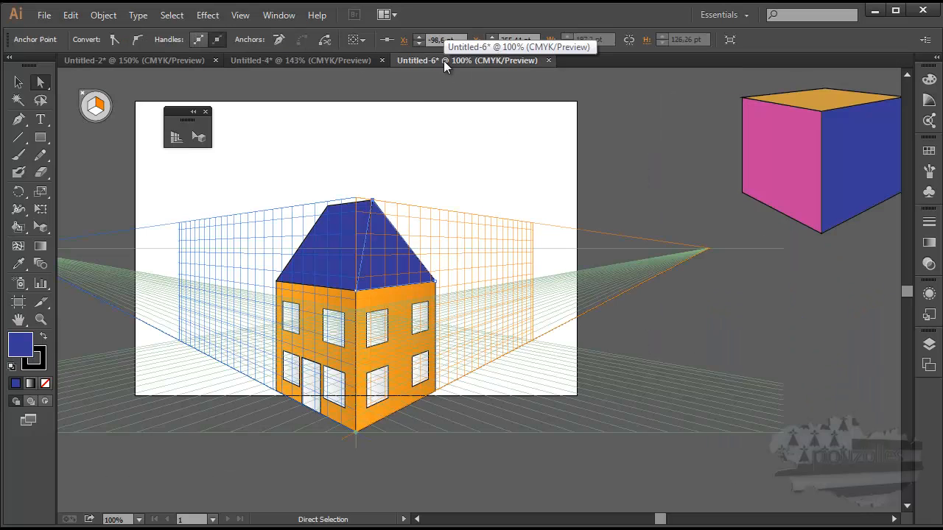
left_click(165, 60)
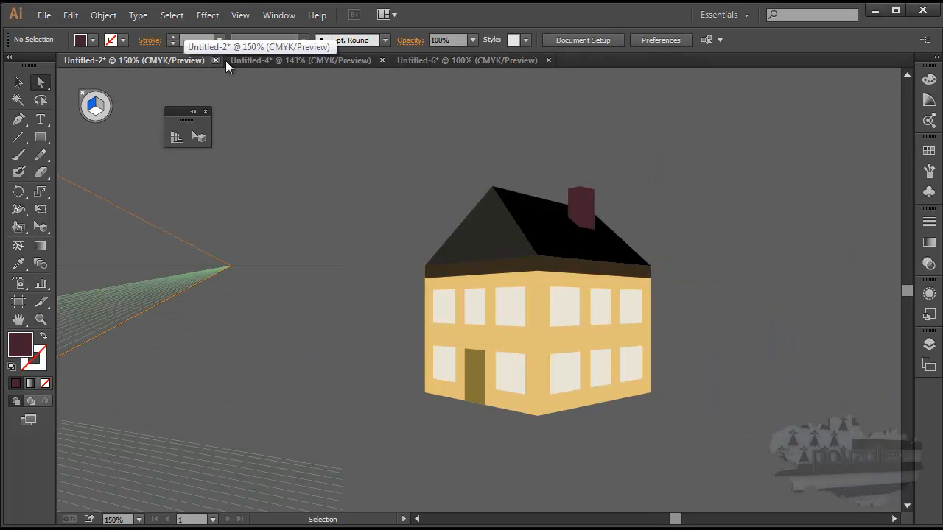
left_click(467, 61)
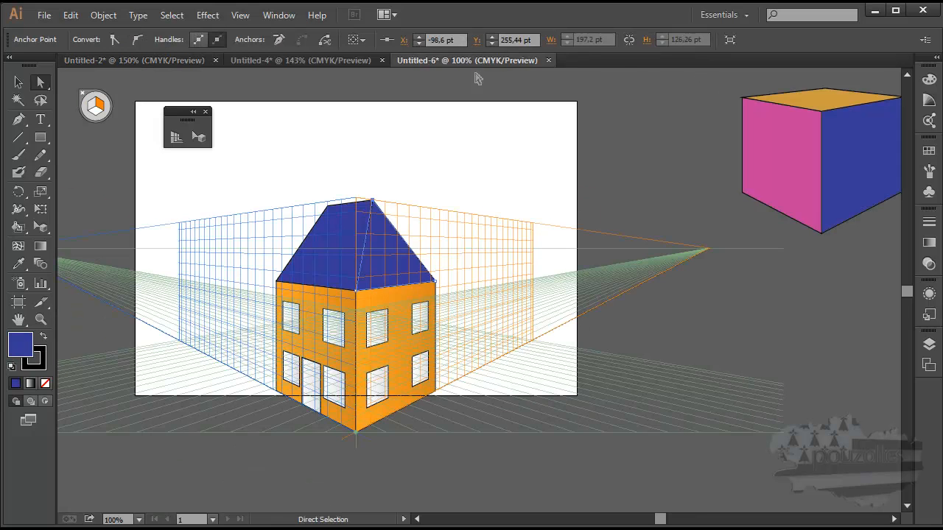
left_click(330, 59)
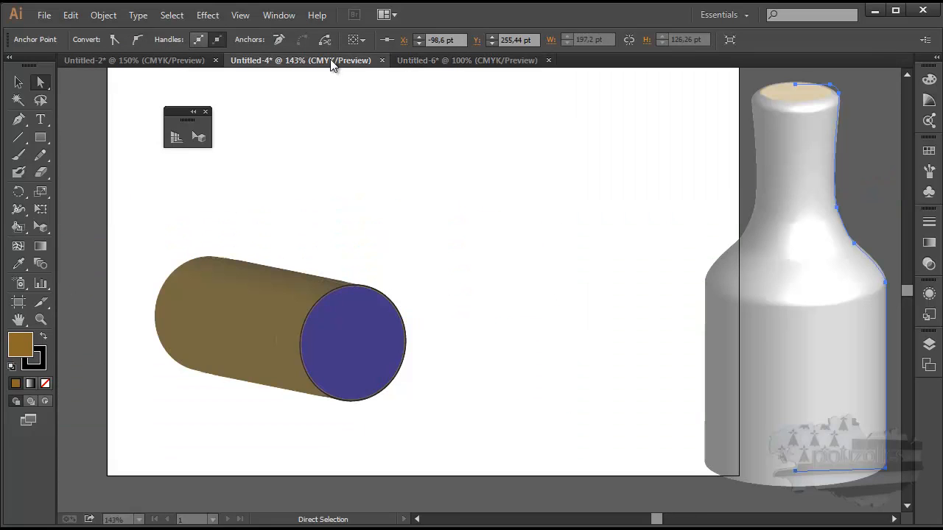